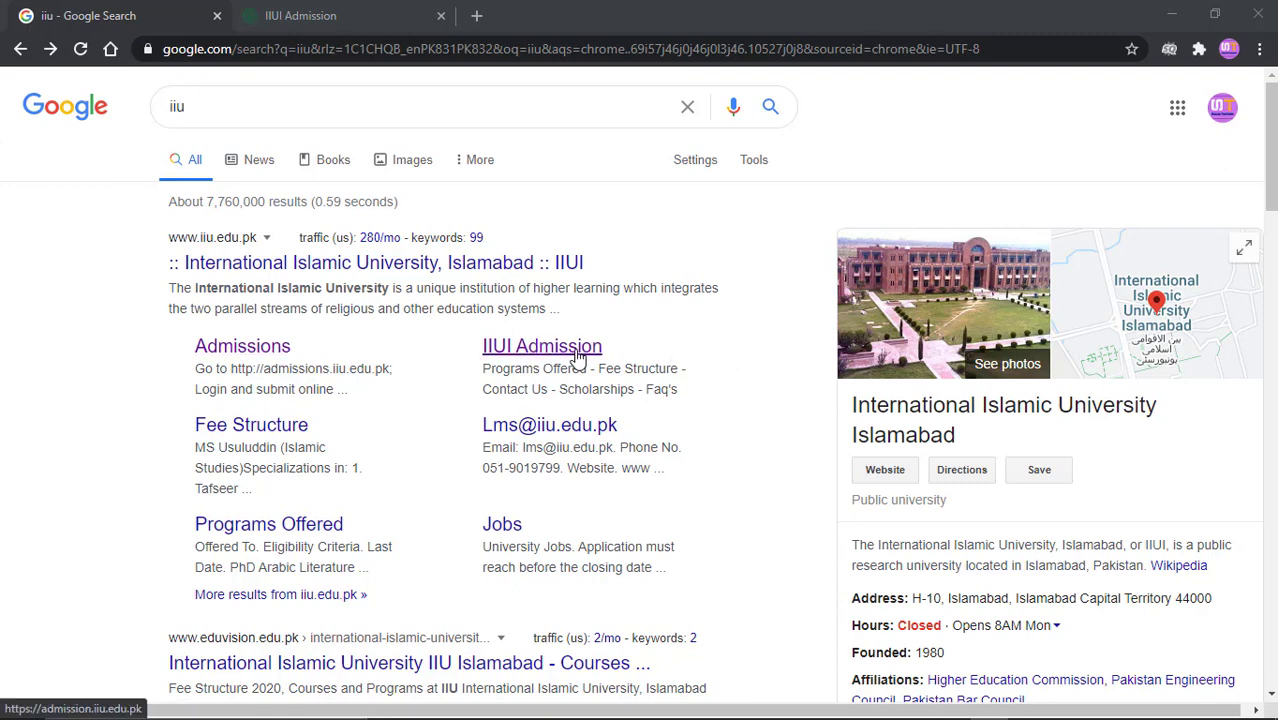
Open the IIUI Admission site from the search results and look over its admission signup form.
left_click(583, 349)
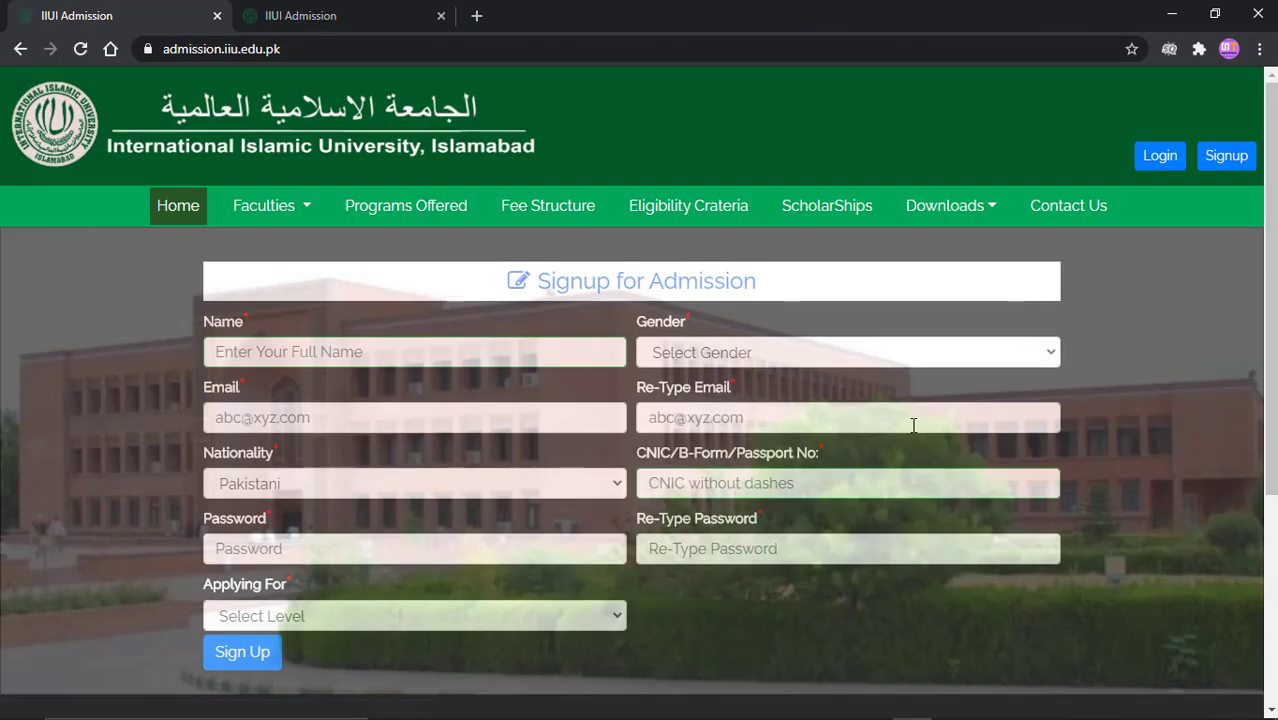
scroll(639, 400, "down", 3)
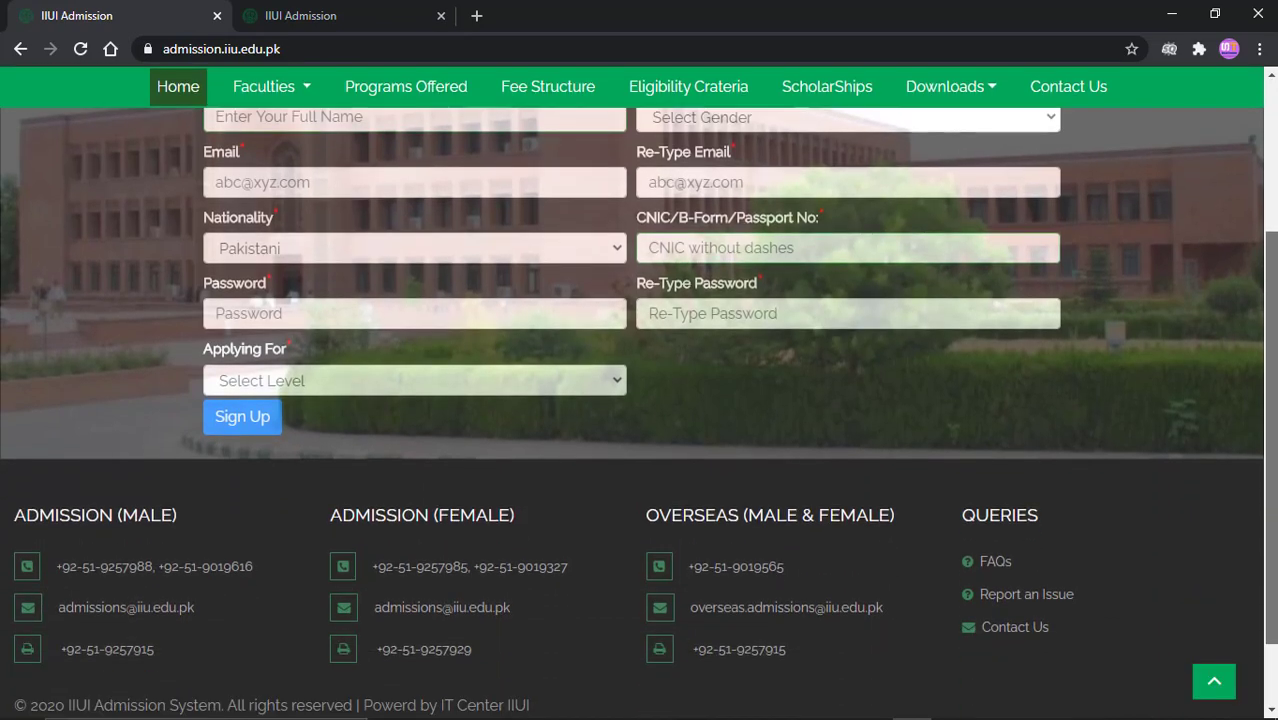
scroll(639, 400, "up", 3)
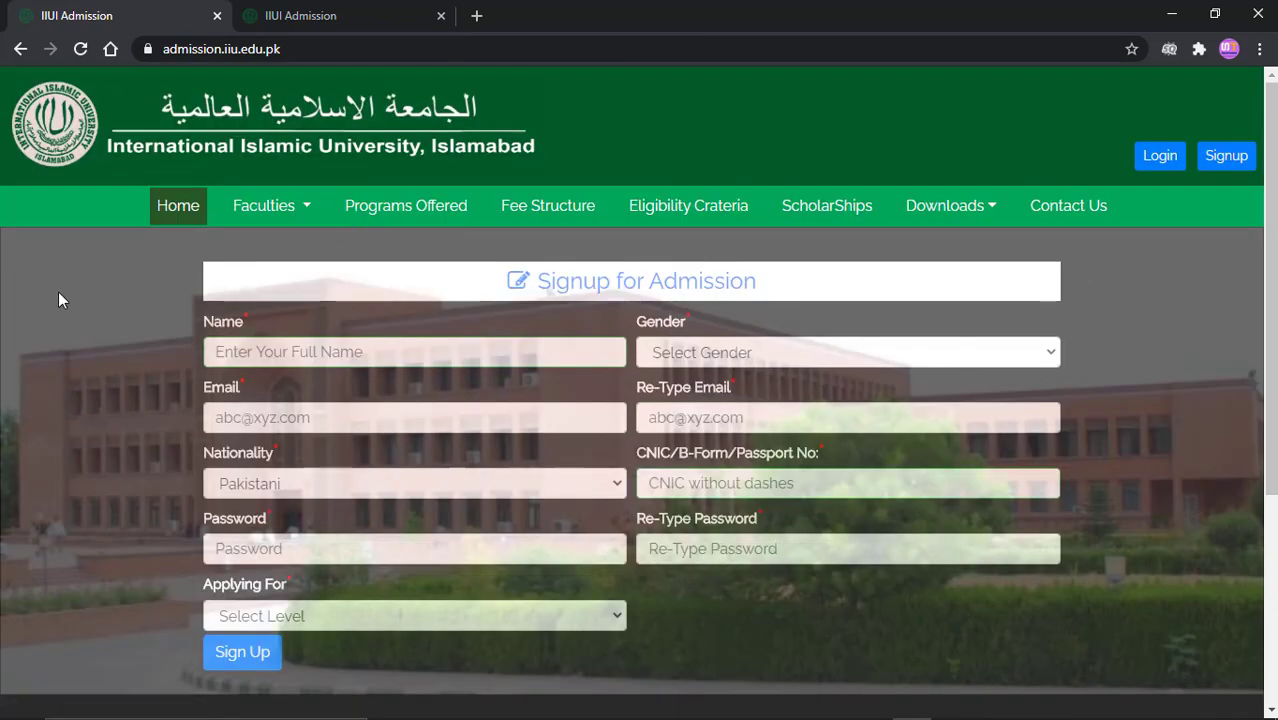
Submit the already completed signup form, saving the login in the browser and closing the instructions shown before applying.
left_click(328, 12)
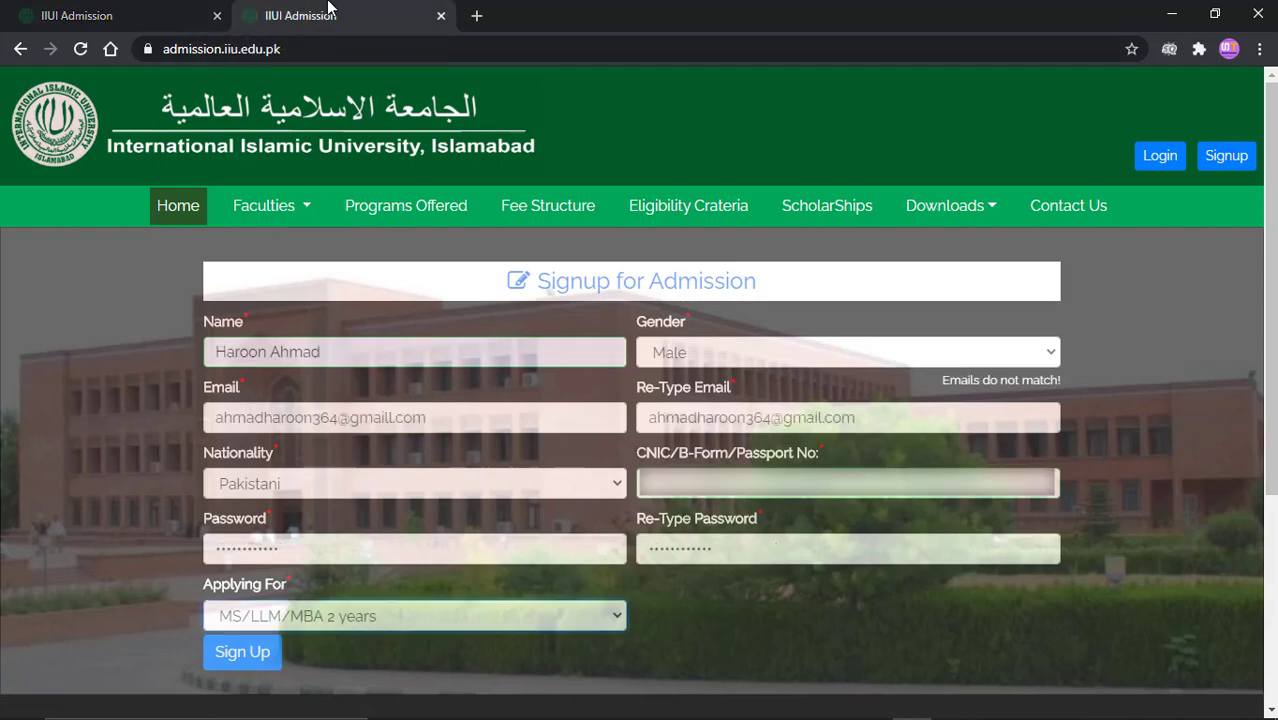
left_click(237, 655)
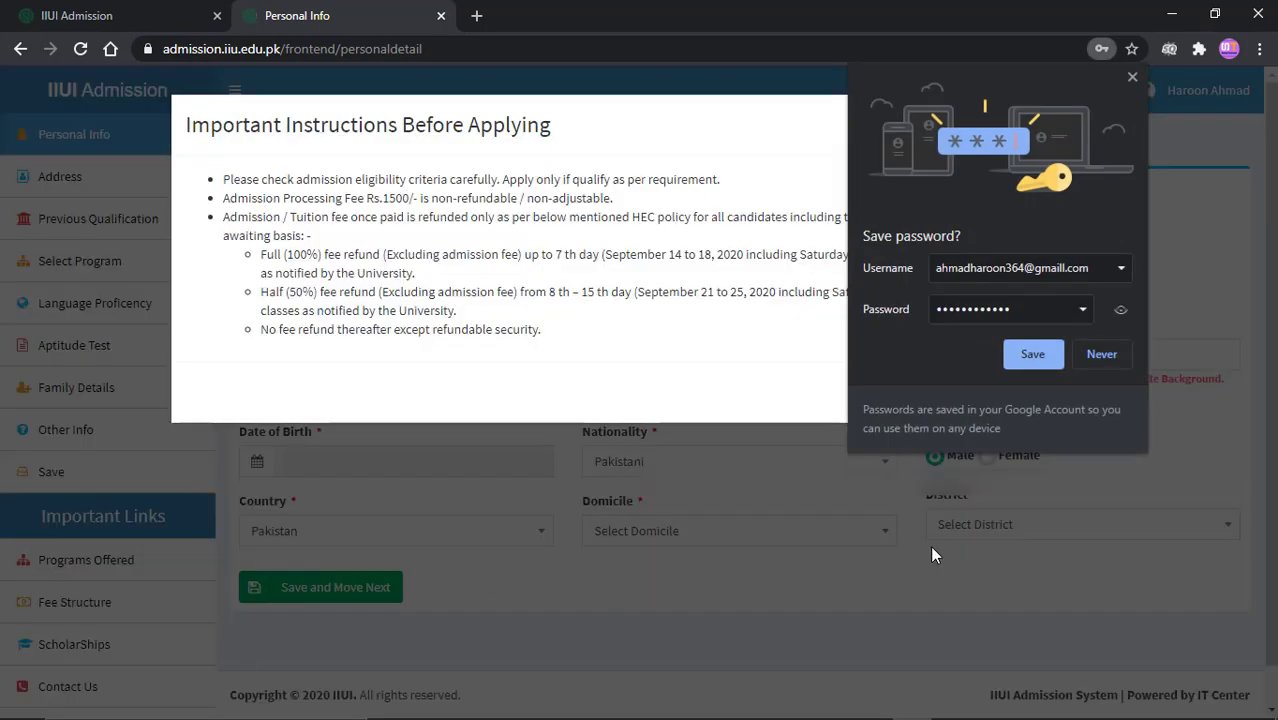
left_click(1035, 357)
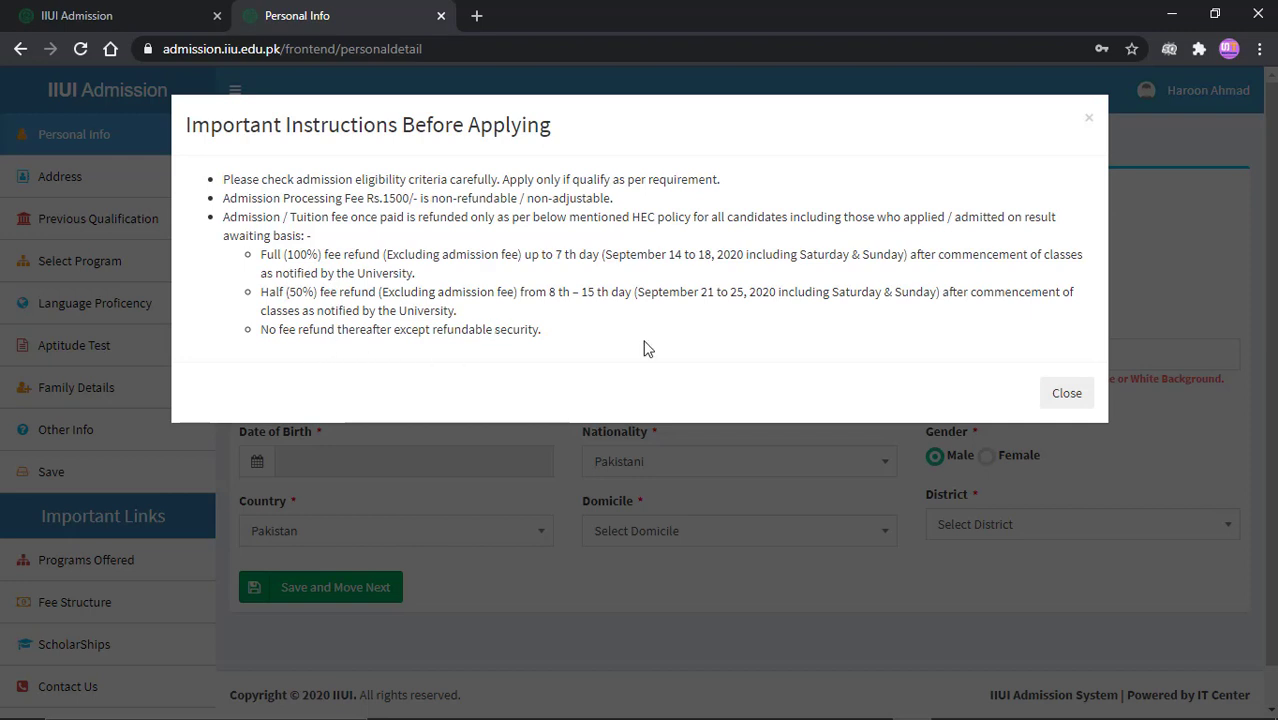
left_click(1068, 392)
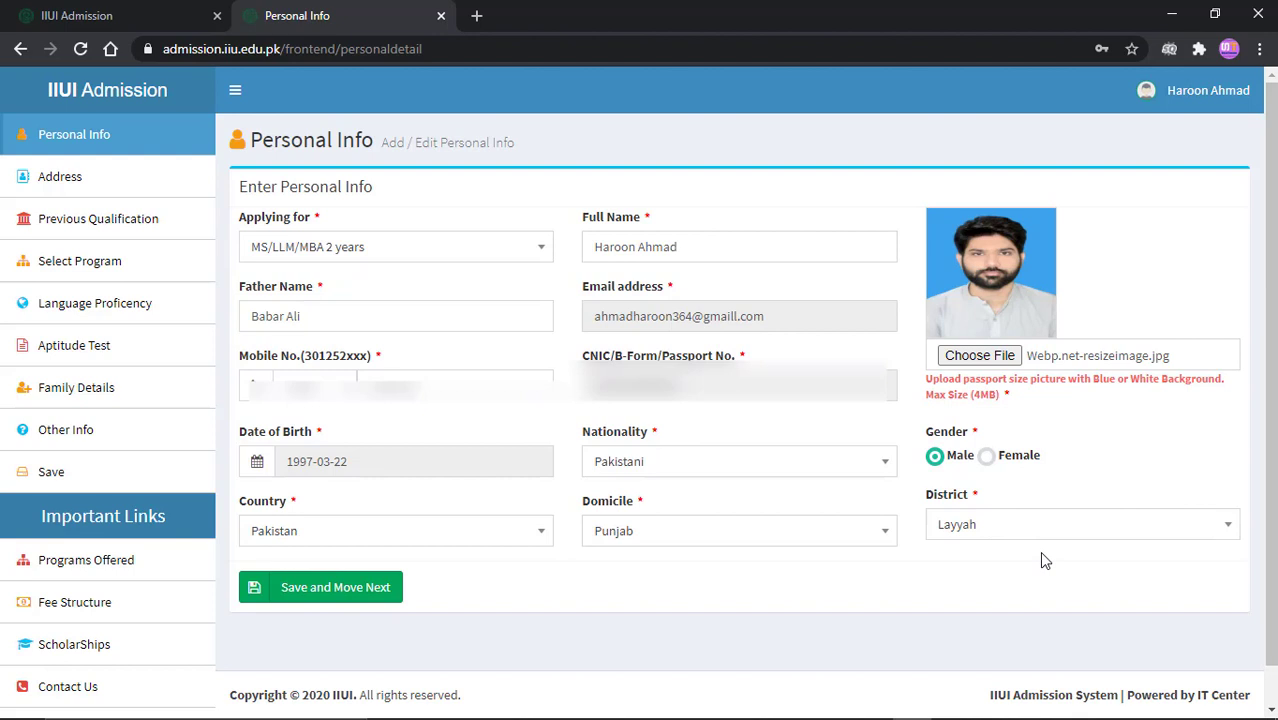
Save the completed Personal Info and Address pages of the admission application.
left_click(328, 588)
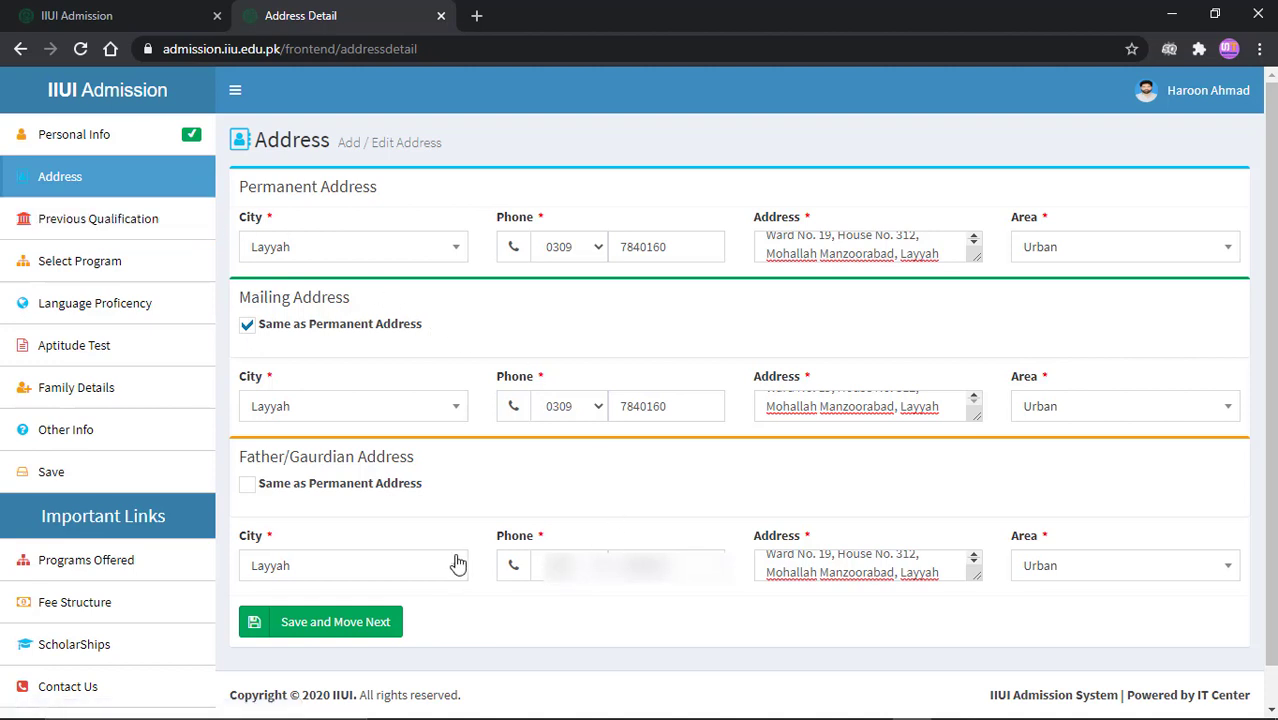
left_click(344, 622)
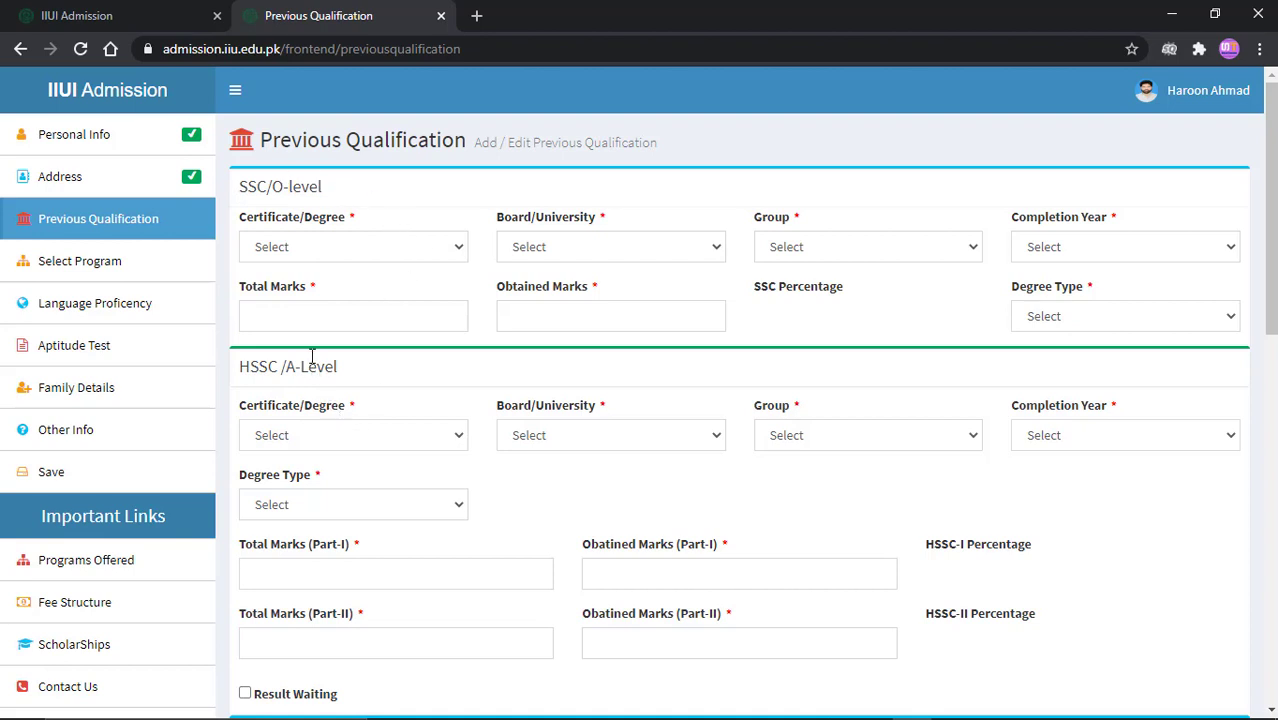
Examine the Previous Qualification sections and their entries, from SSC/O-level through Undergraduate (16-Year) and the final transcript.
left_click_drag(1271, 240, 1271, 401)
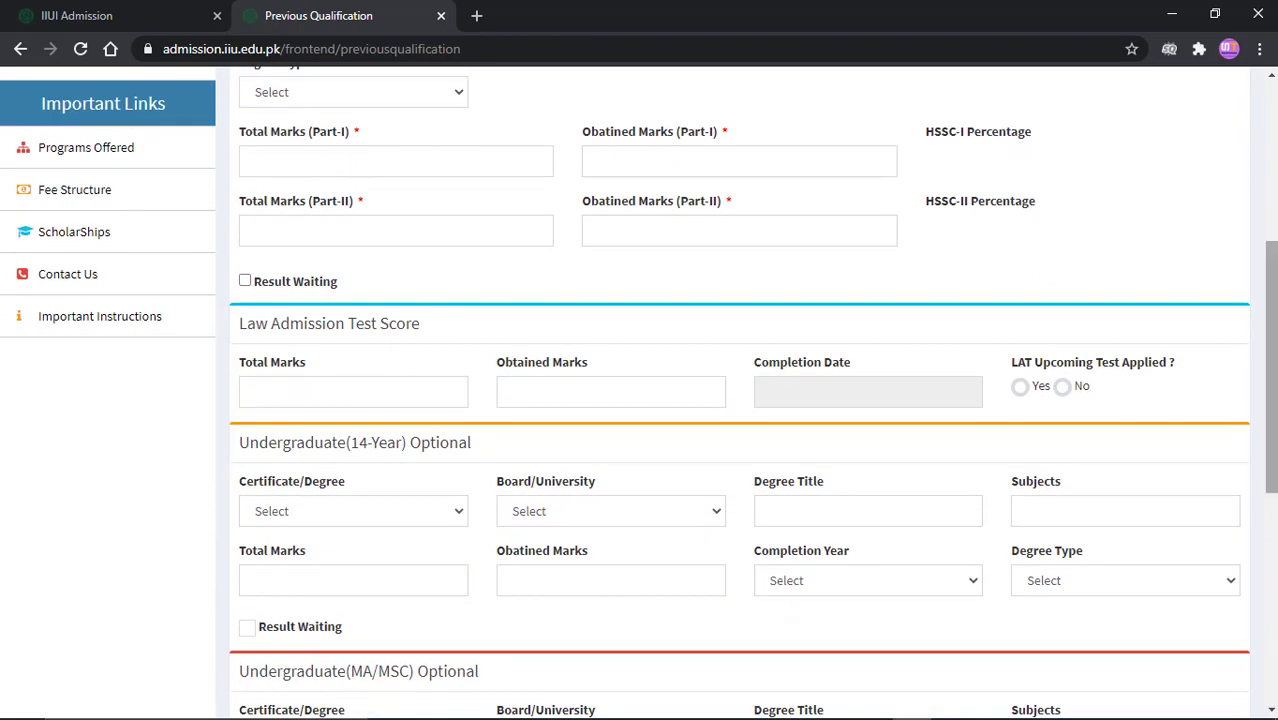
left_click_drag(1271, 384, 1273, 426)
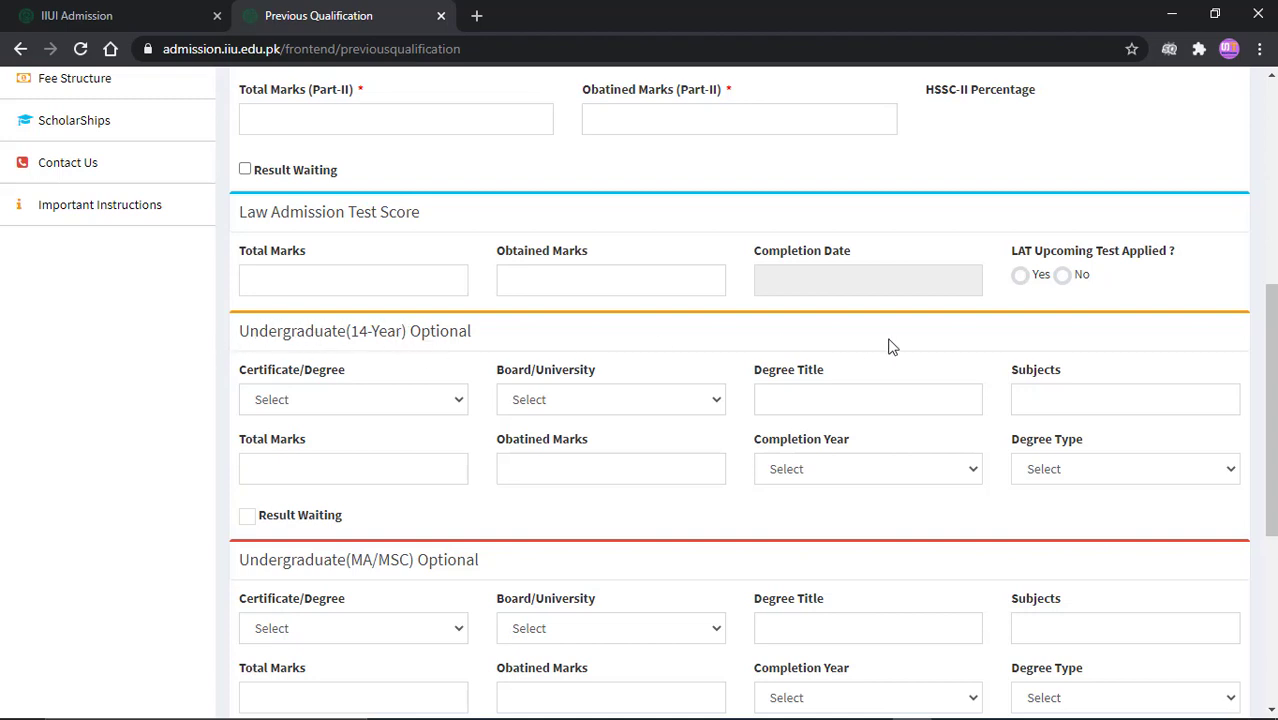
left_click_drag(1274, 442, 1274, 514)
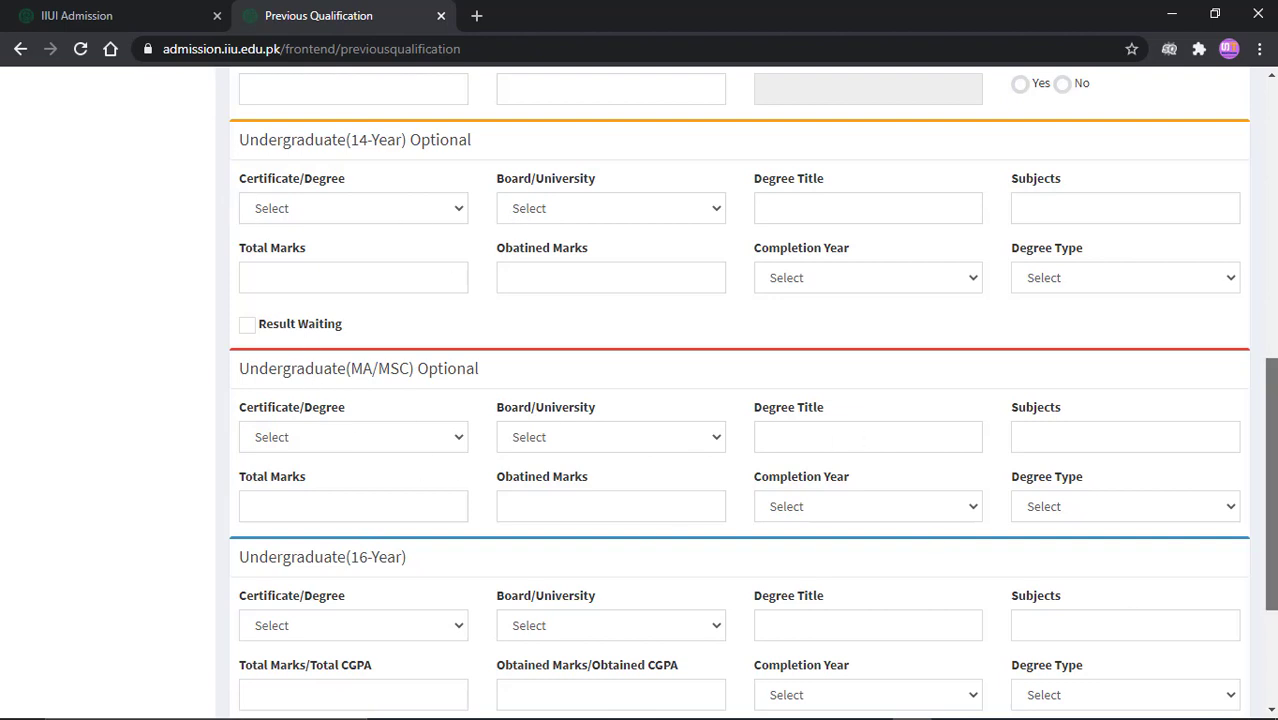
scroll(740, 400, "down", 2)
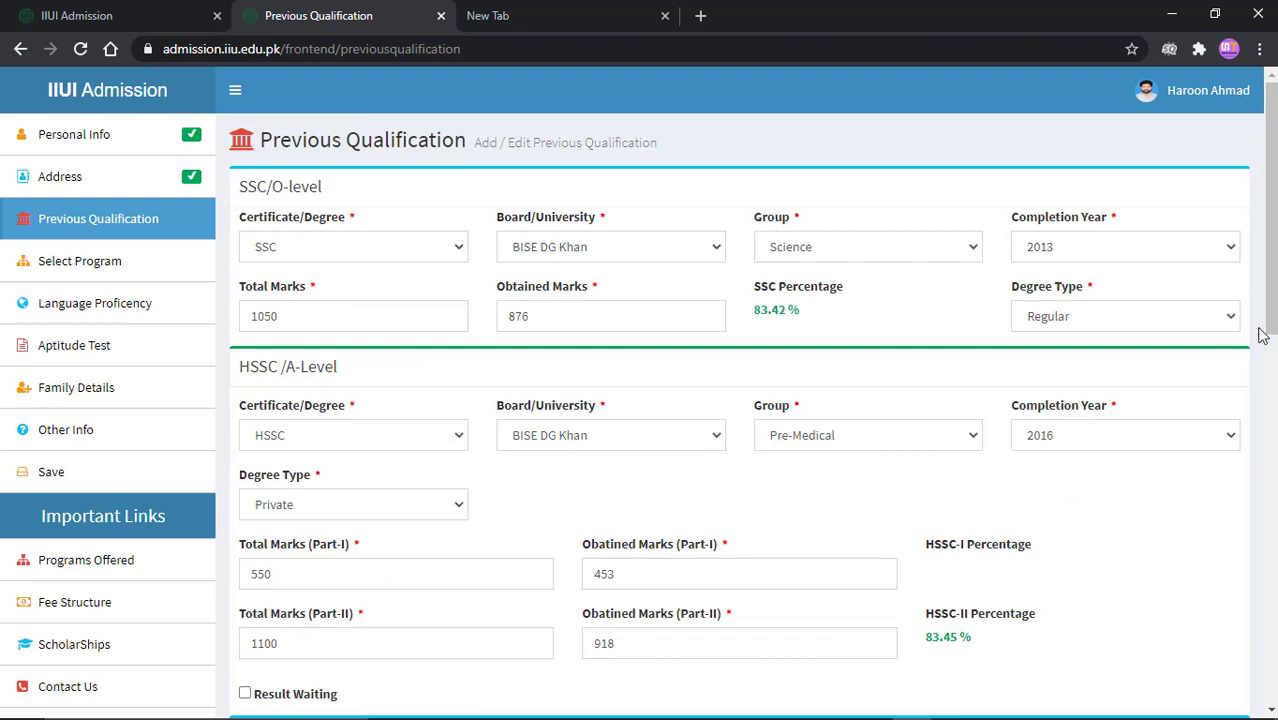
scroll(1266, 331, "down", 3)
scroll(1266, 331, "down", 3)
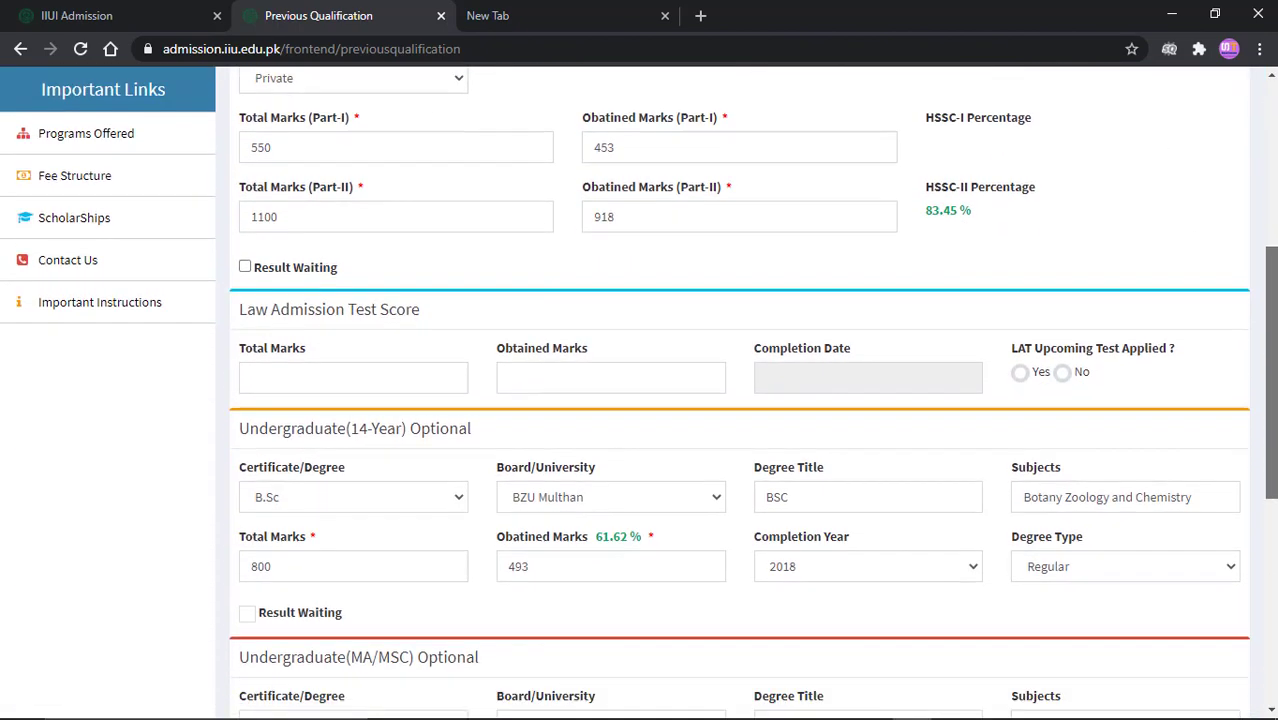
left_click_drag(1269, 446, 1269, 584)
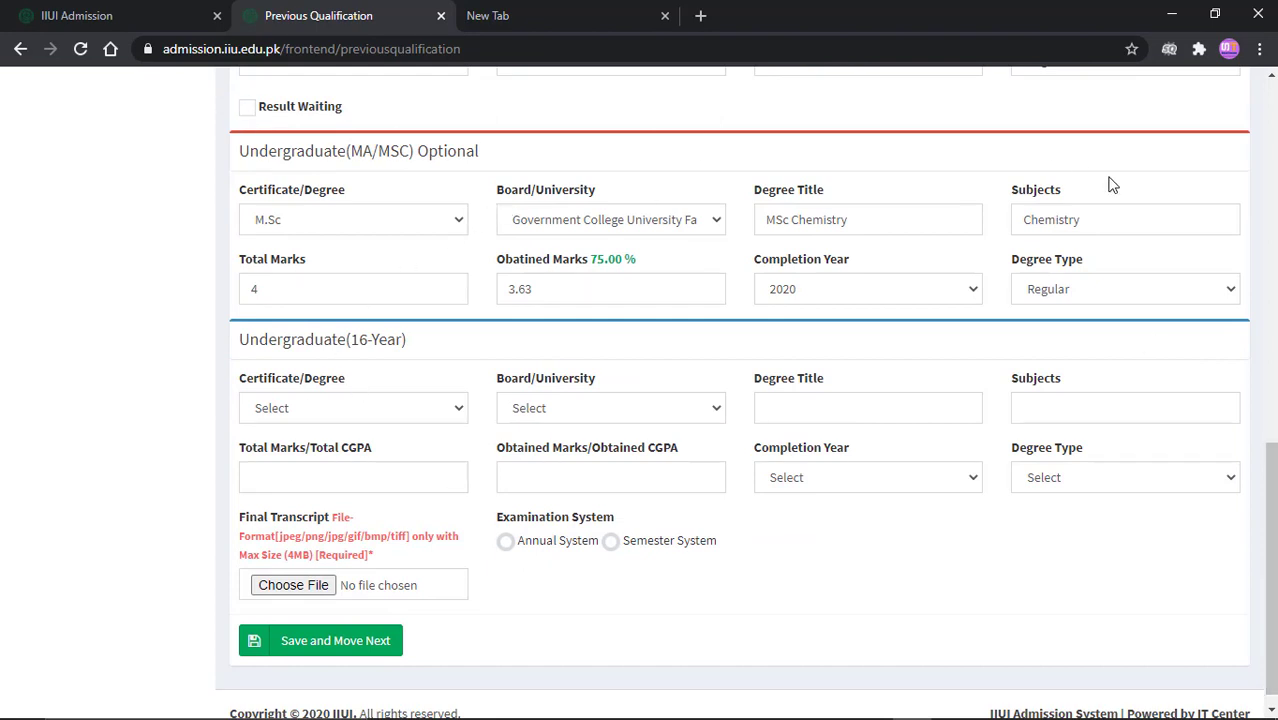
scroll(1188, 663, "down", 1)
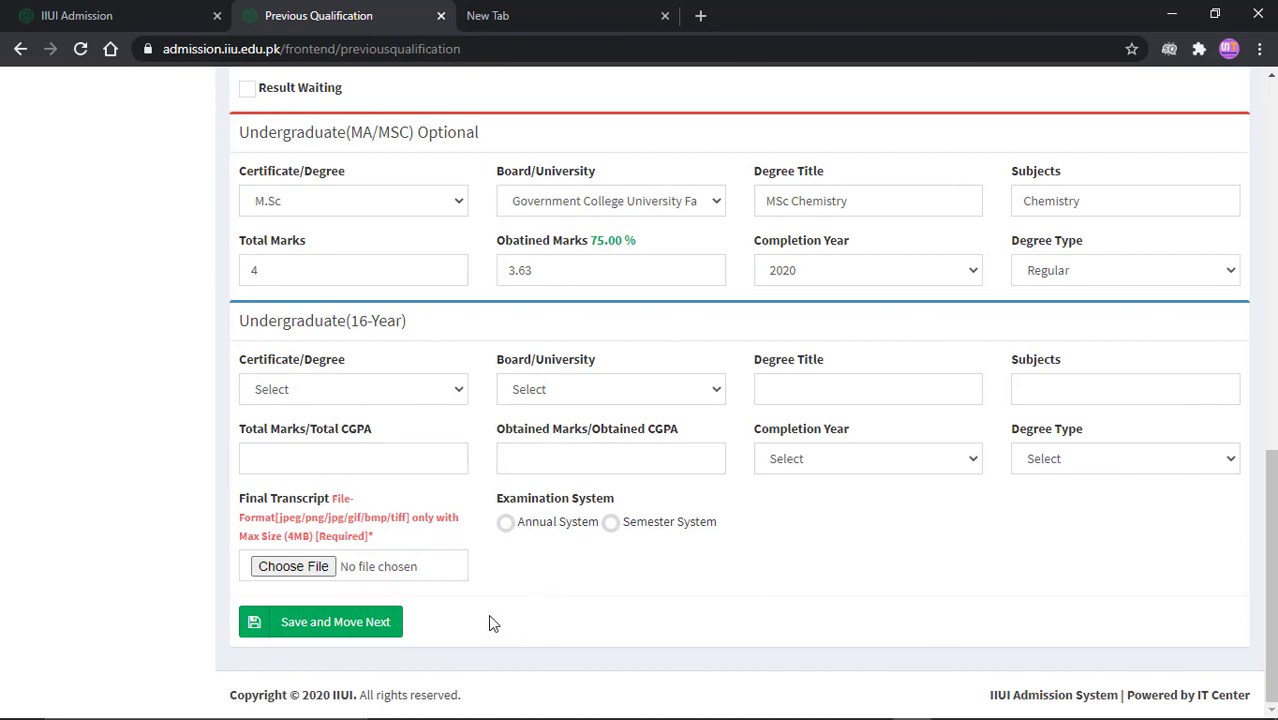
Try to save the previous qualifications without a final transcript, returning once to review the entries before confirming.
left_click(337, 622)
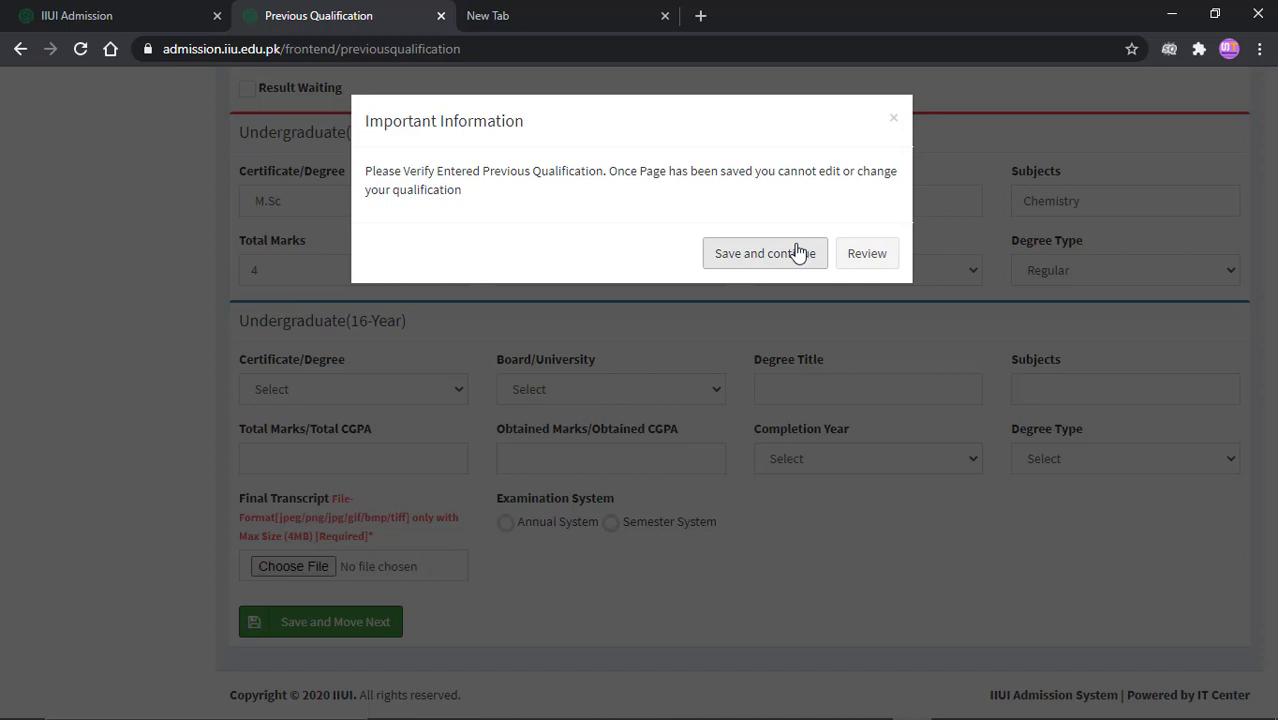
left_click(868, 253)
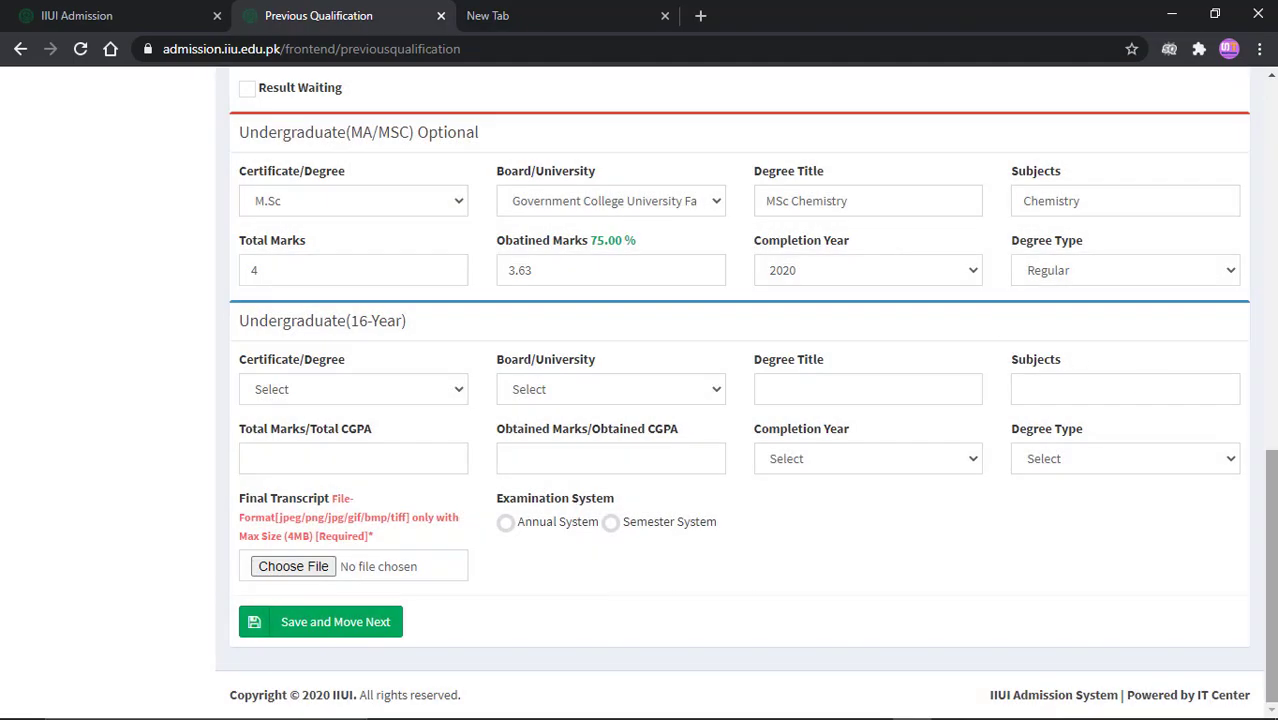
mouse_move(1272, 576)
left_mouse_down()
mouse_move(1272, 274)
mouse_move(1272, 580)
left_mouse_up()
left_click(345, 628)
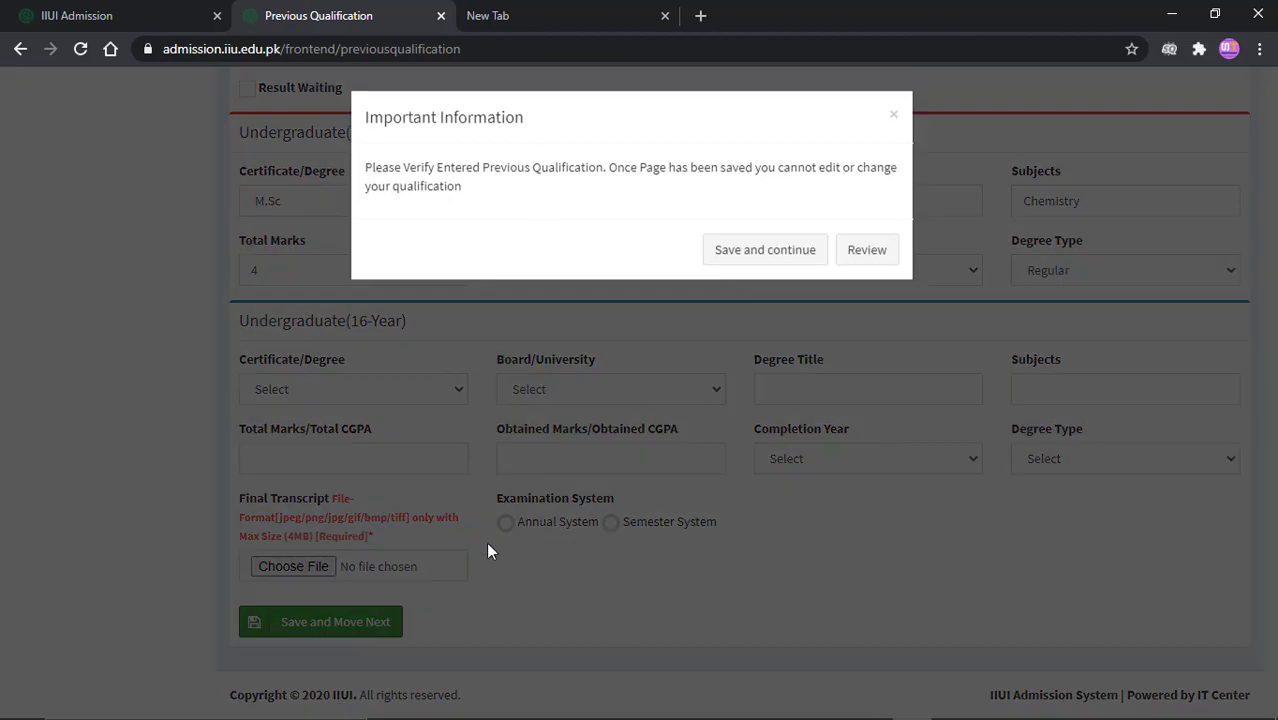
left_click(747, 262)
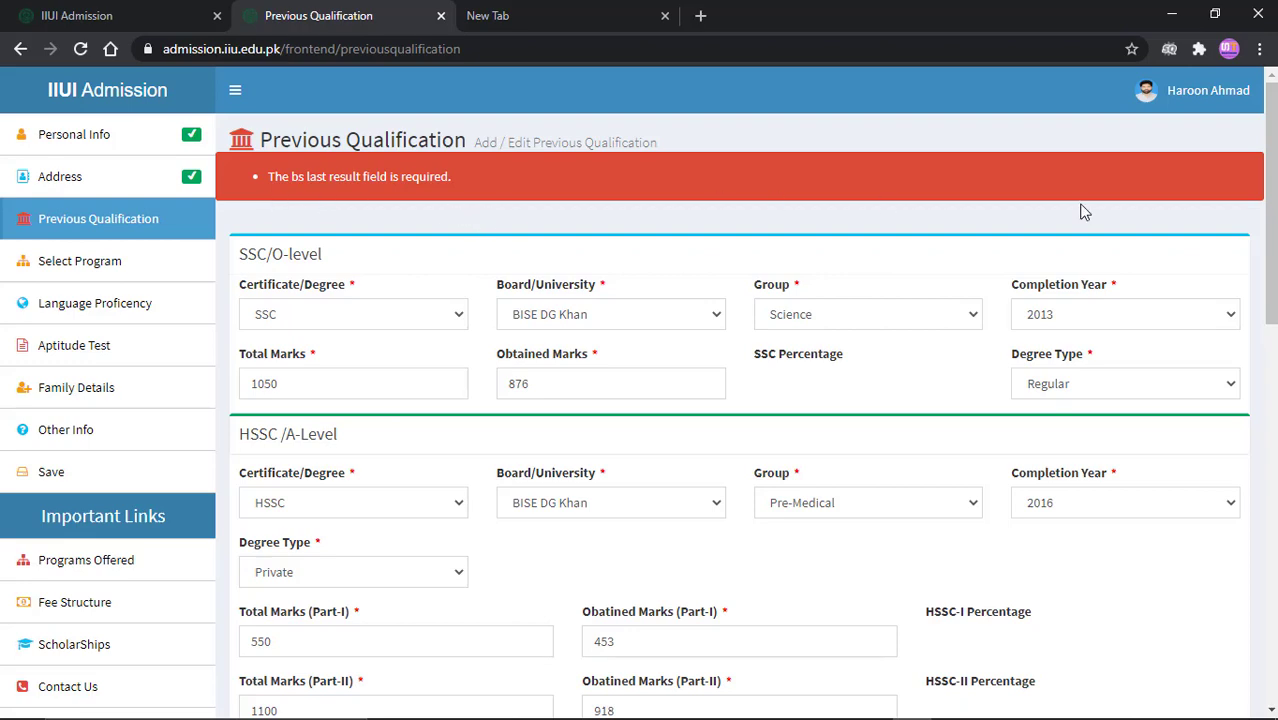
Save the Previous Qualification page with the final transcript image attached and confirm continuing.
mouse_move(1262, 200)
left_mouse_down()
mouse_move(1262, 565)
mouse_move(1268, 204)
left_mouse_up()
scroll(415, 517, "down", 10)
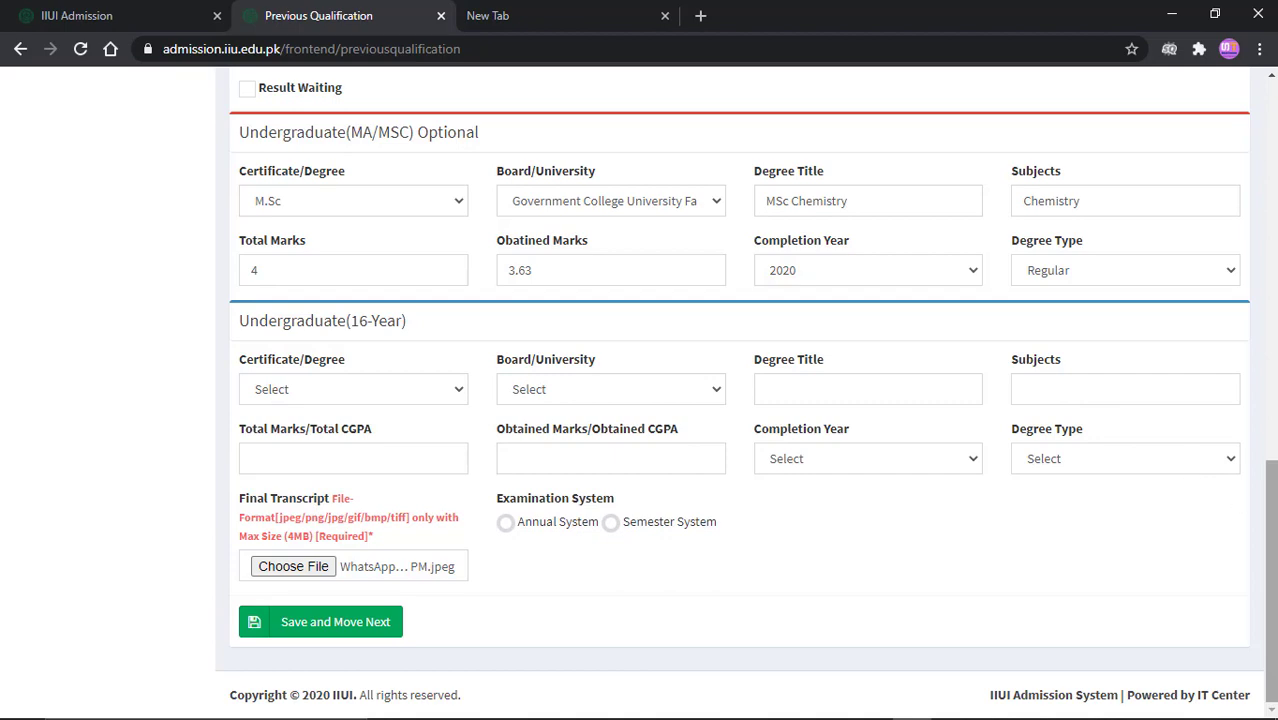
mouse_move(1271, 565)
left_mouse_down()
mouse_move(1271, 208)
mouse_move(1271, 568)
left_mouse_up()
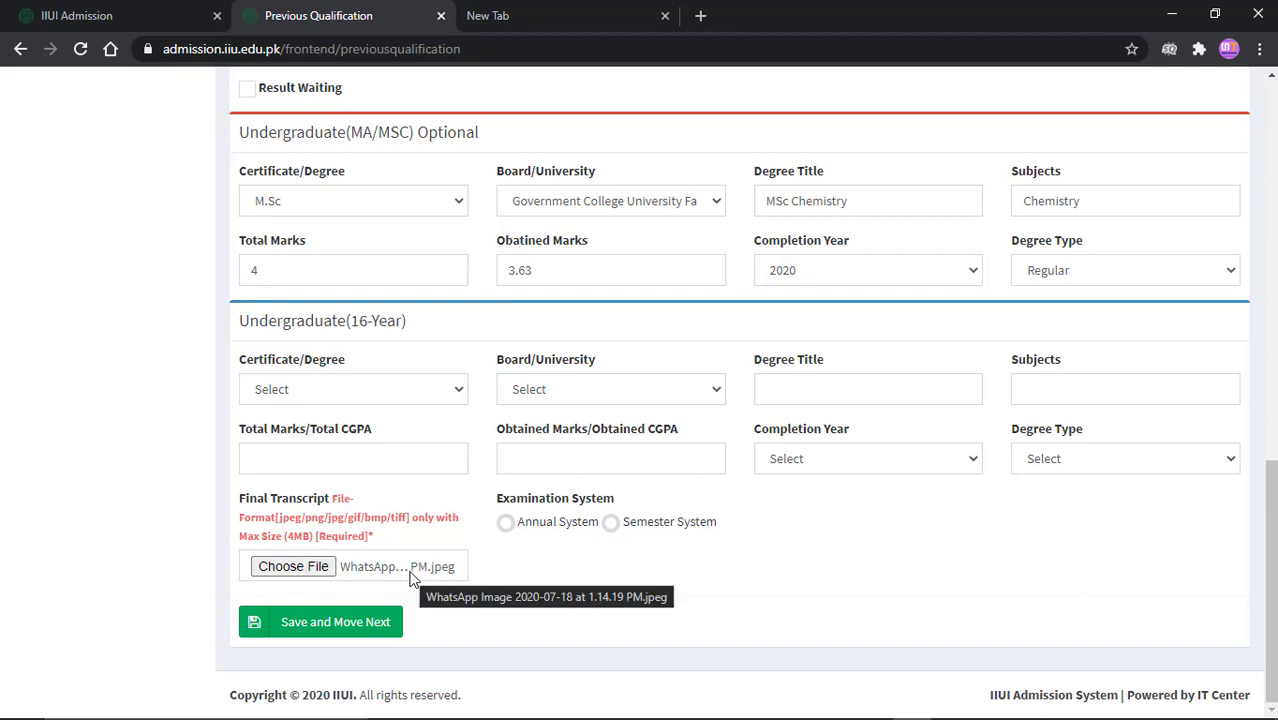
left_click(281, 626)
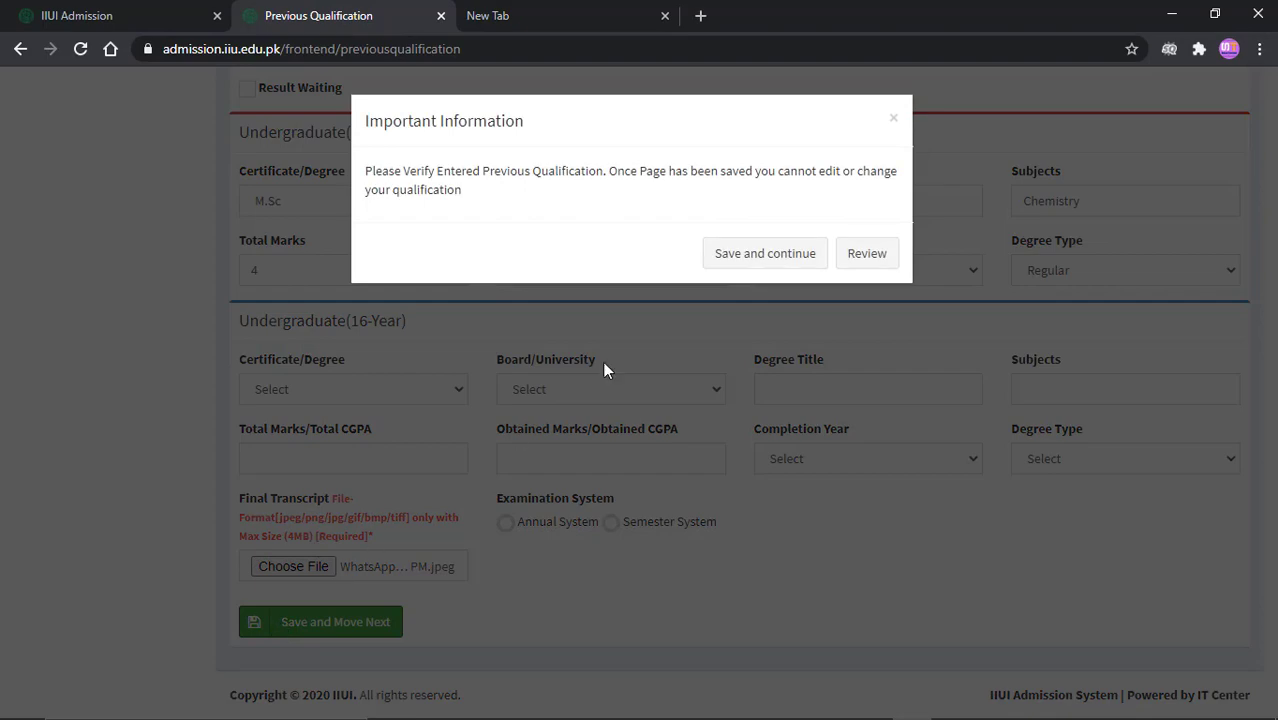
left_click(756, 250)
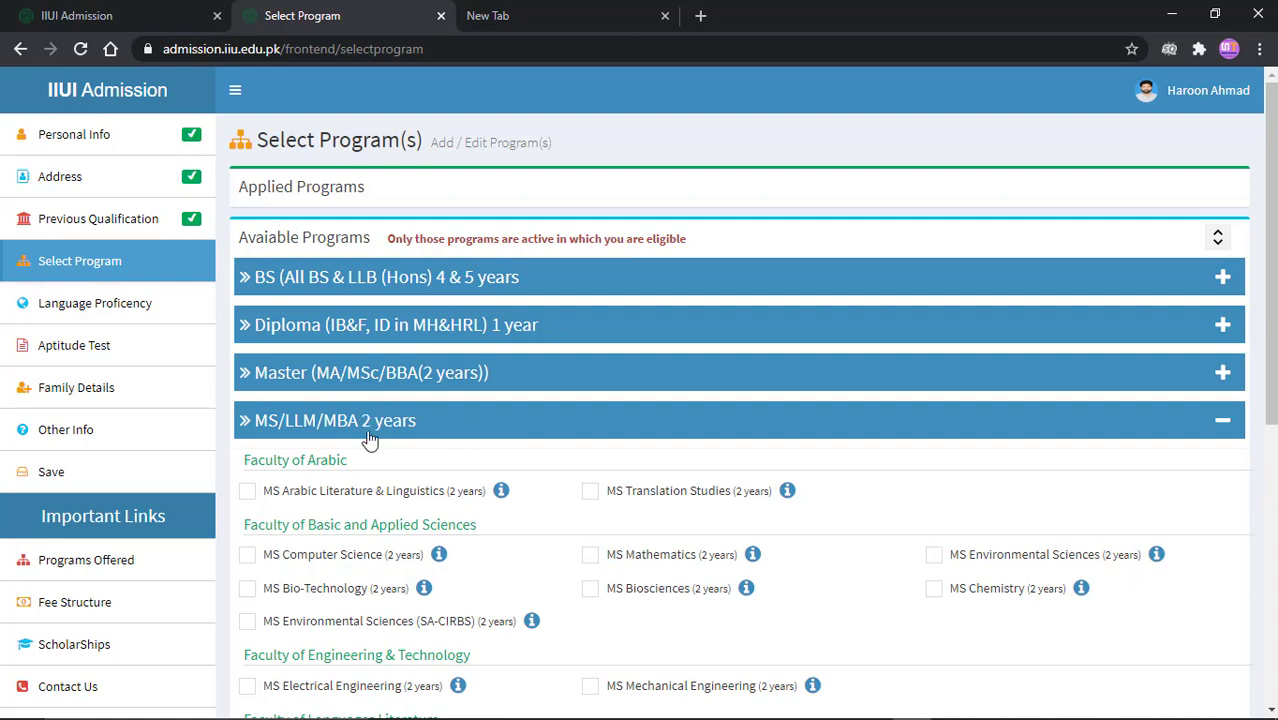
Select MS Chemistry (2 years) under Faculty of Basic and Applied Sciences, agreeing to its requirements, and save the program choice.
scroll(1270, 300, "down", 3)
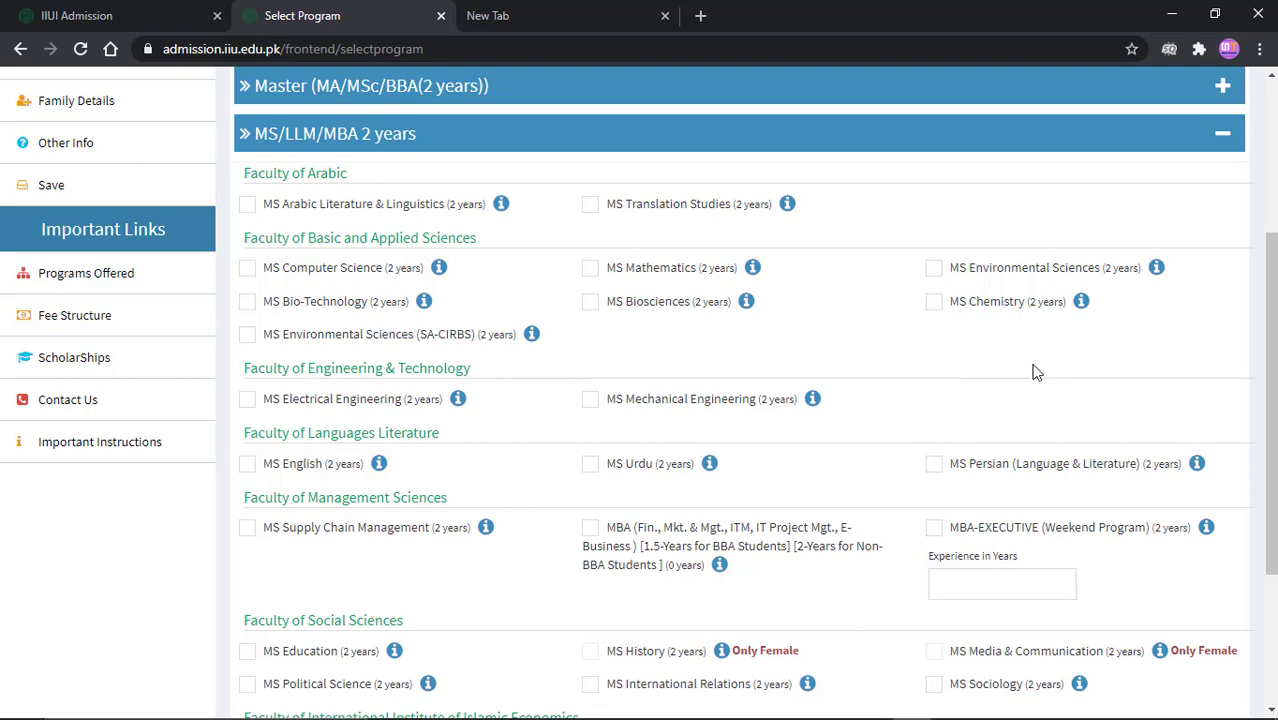
left_click(934, 302)
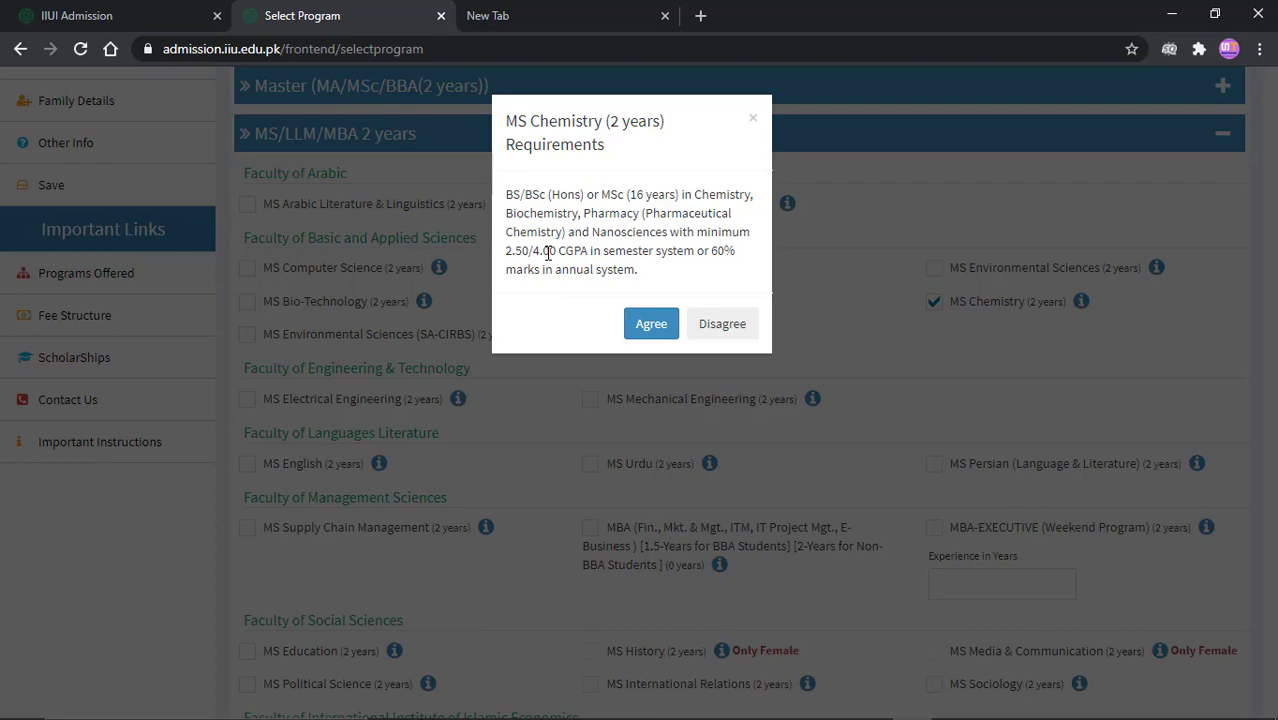
left_click(651, 325)
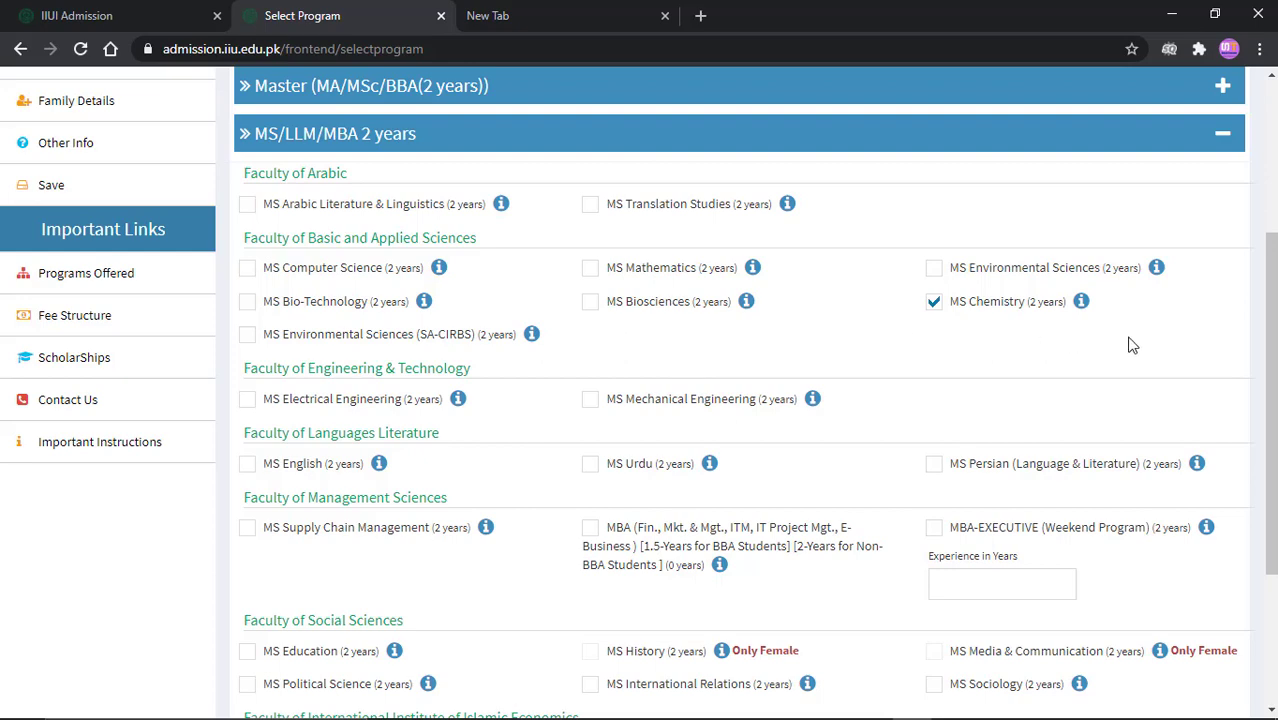
scroll(640, 400, "down", 2)
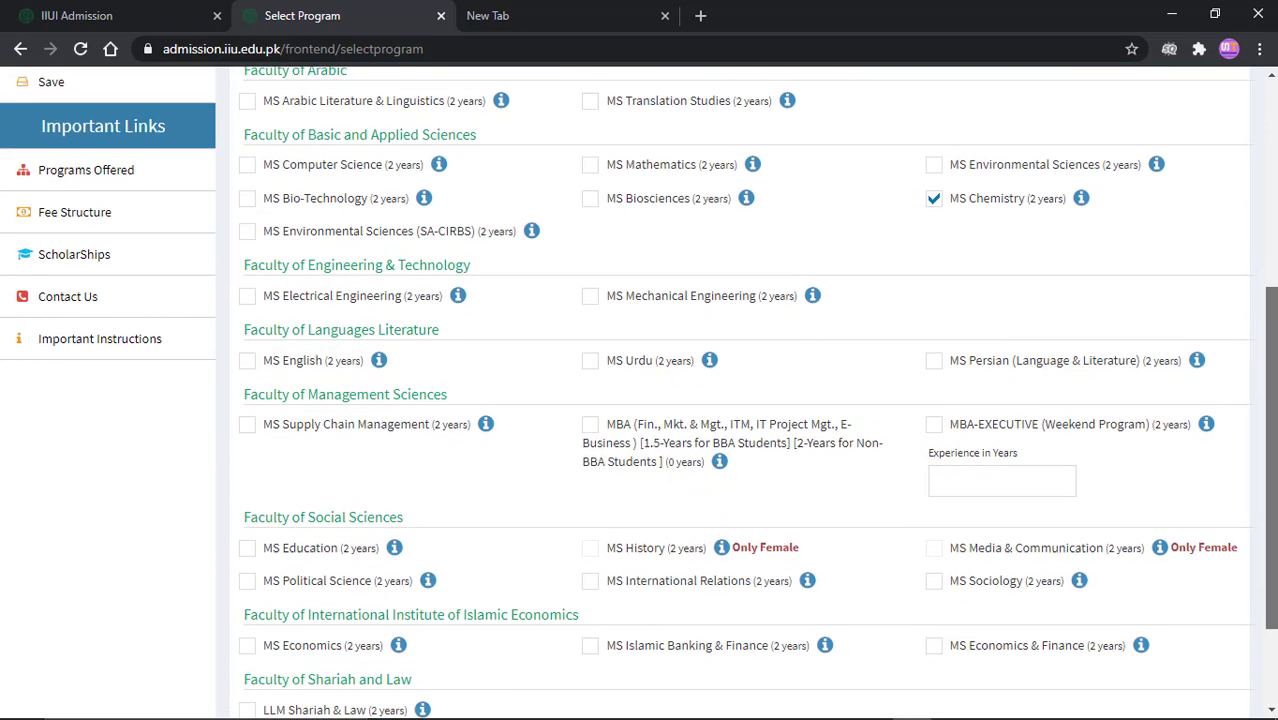
scroll(640, 400, "down", 1)
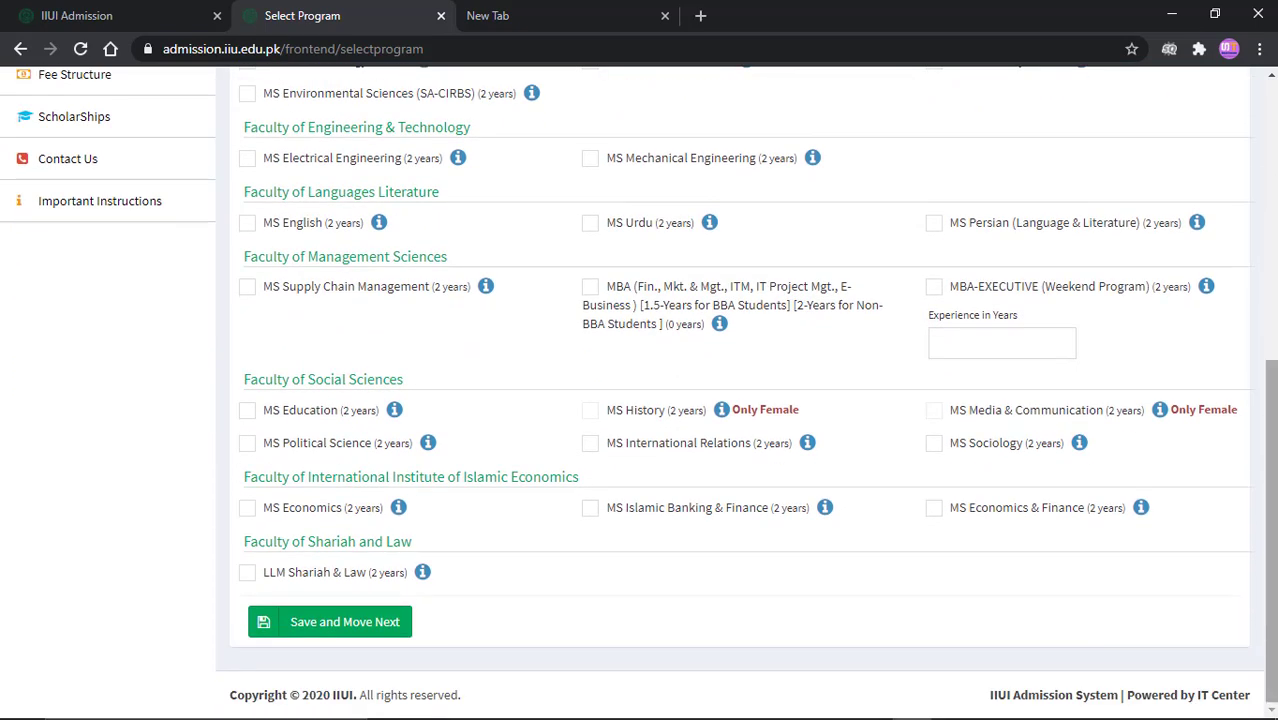
left_click(382, 633)
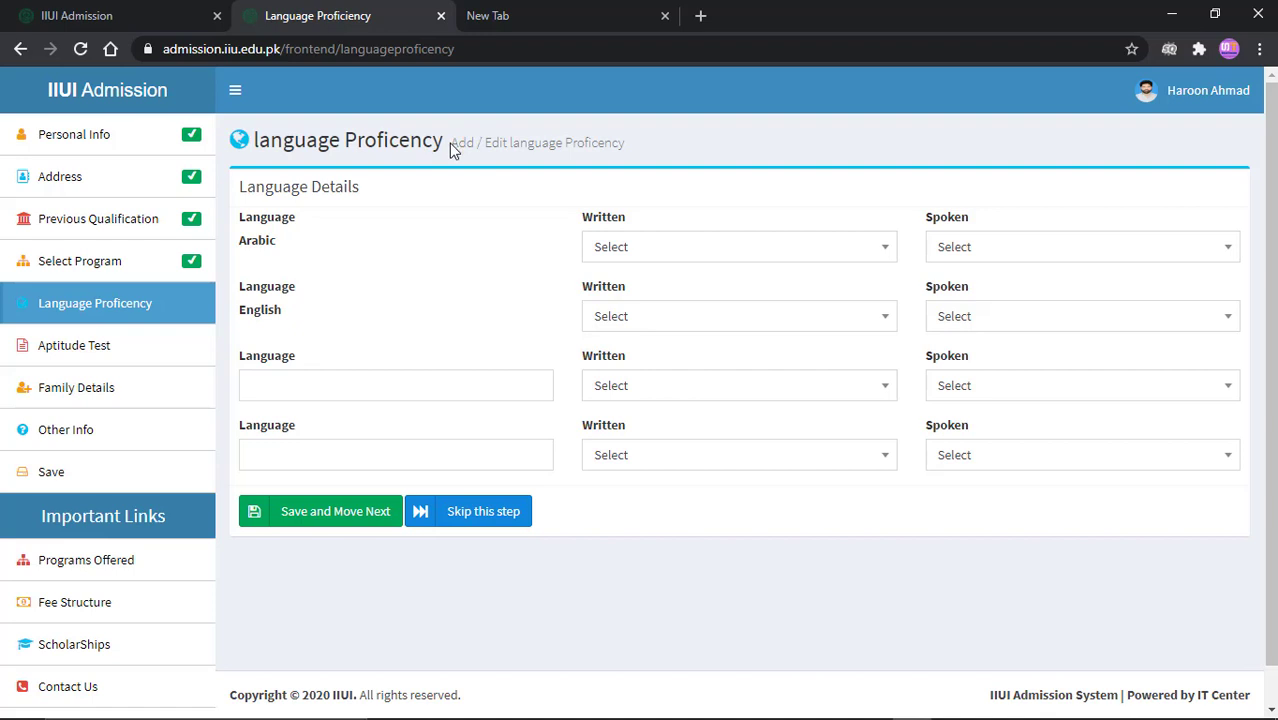
Skip the optional Language Proficiency and Aptitude Test pages without entering any details.
left_click_drag(455, 142, 671, 142)
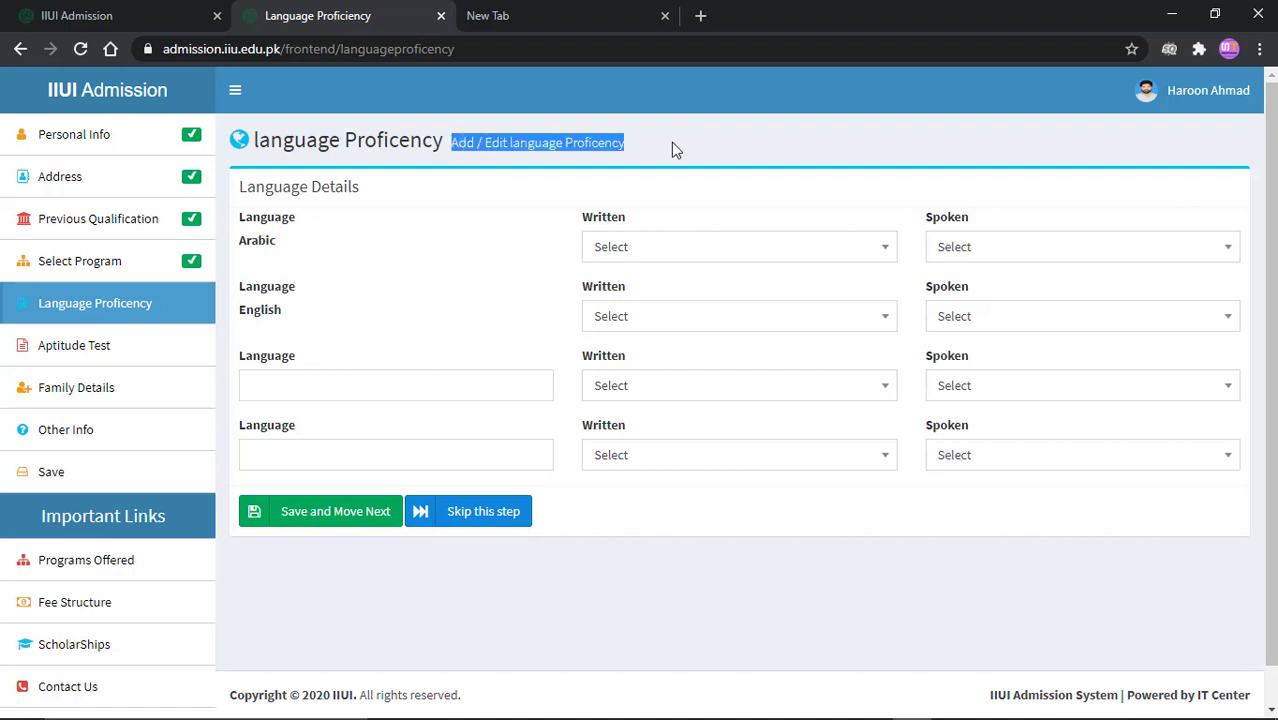
left_click(671, 142)
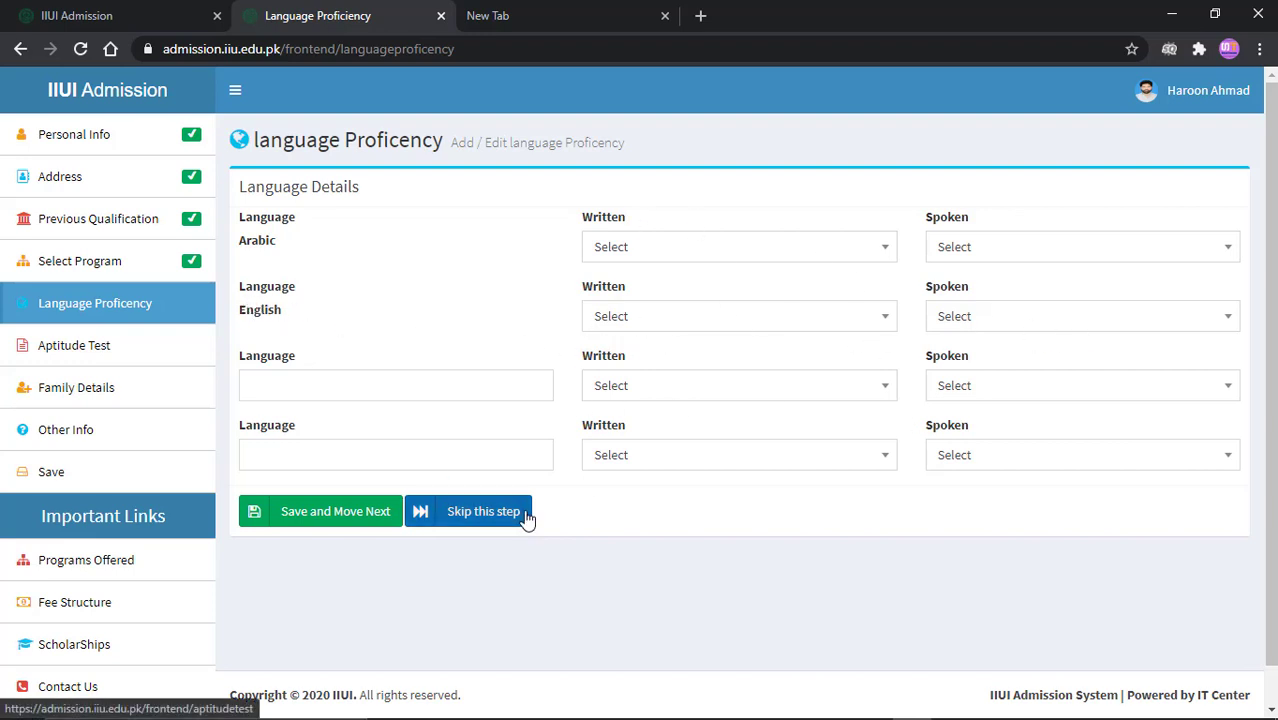
left_click(452, 520)
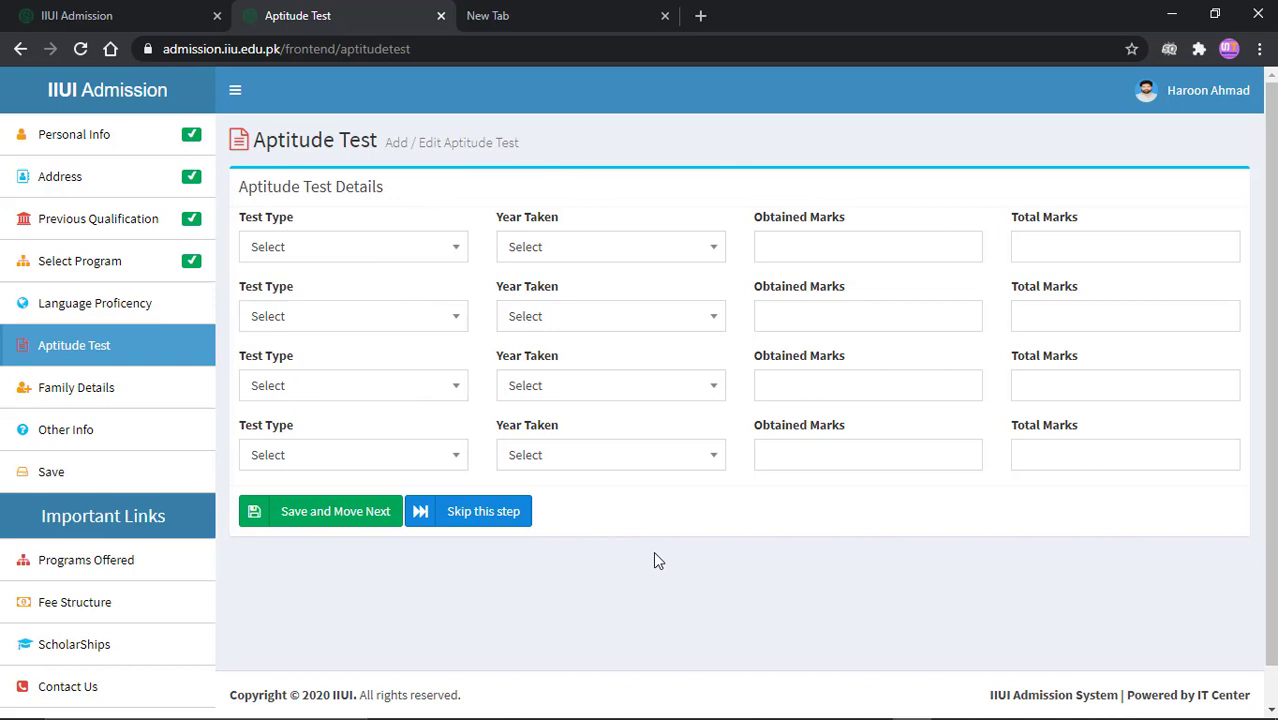
left_click(478, 512)
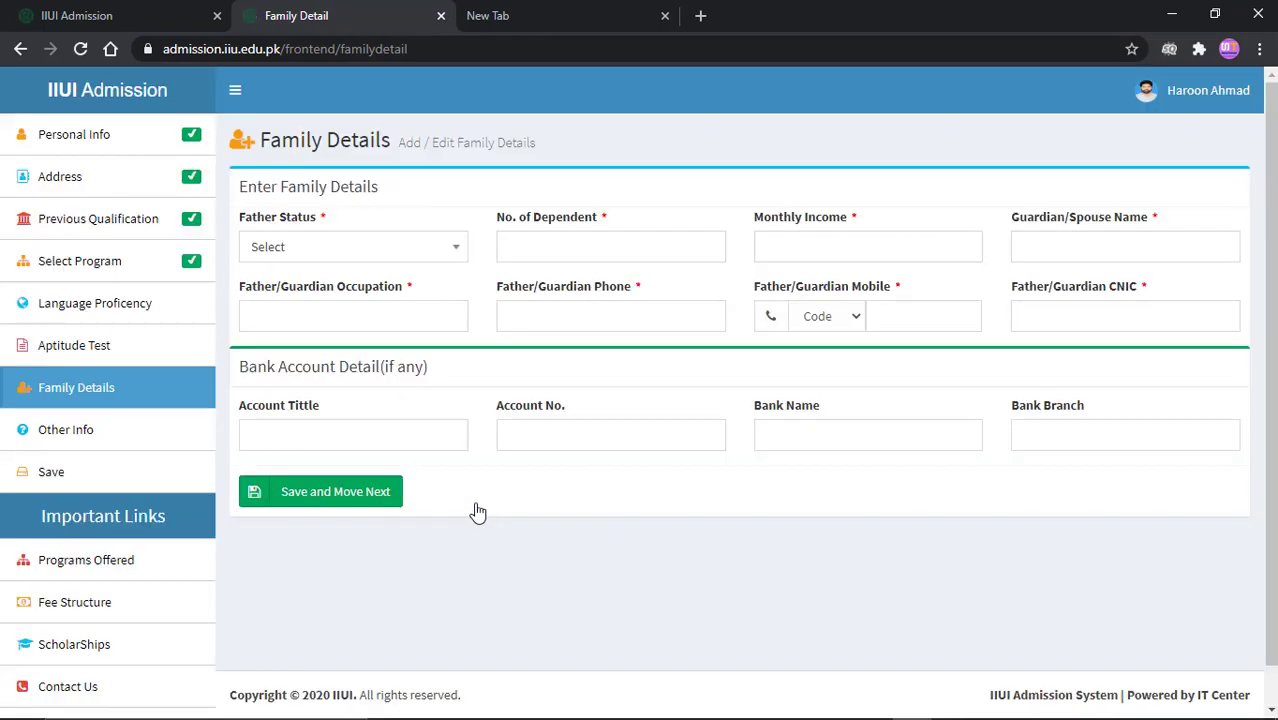
Fill in Family Details with father Alive, 2 dependents, income 40000, guardian name, occupation Teacher, phone, mobile and CNIC, and save the page.
left_click(348, 251)
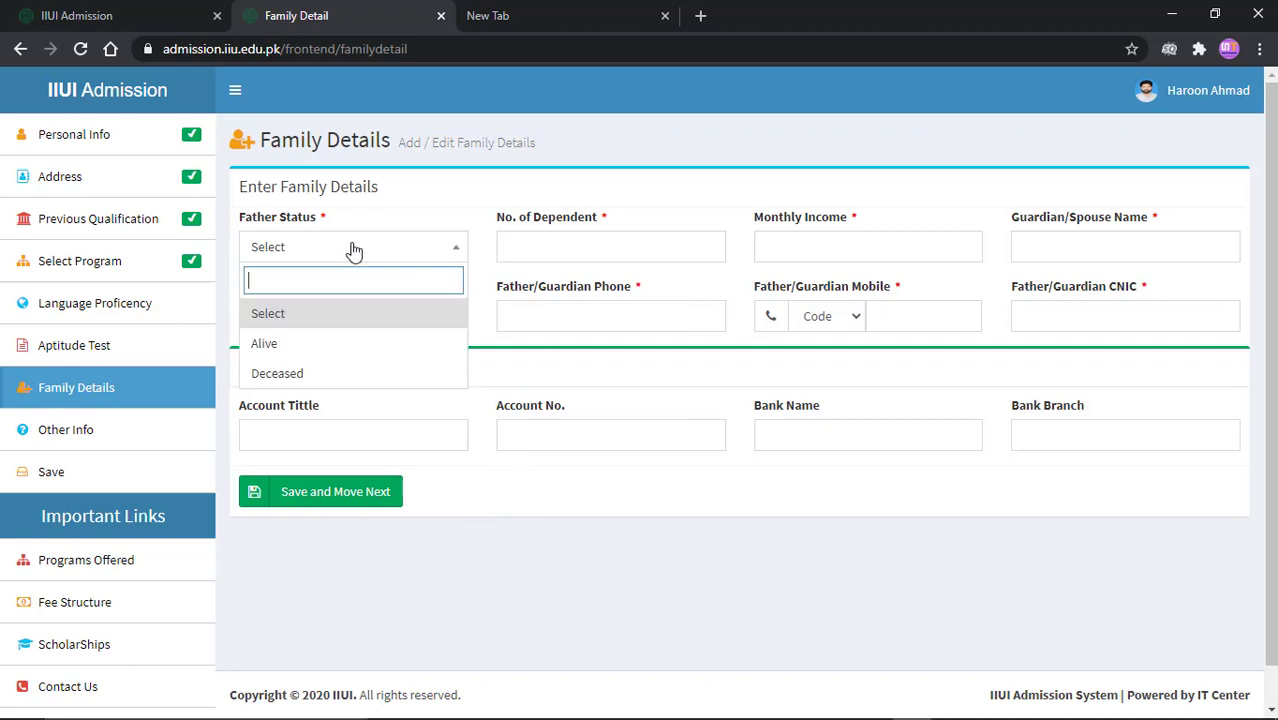
left_click(566, 248)
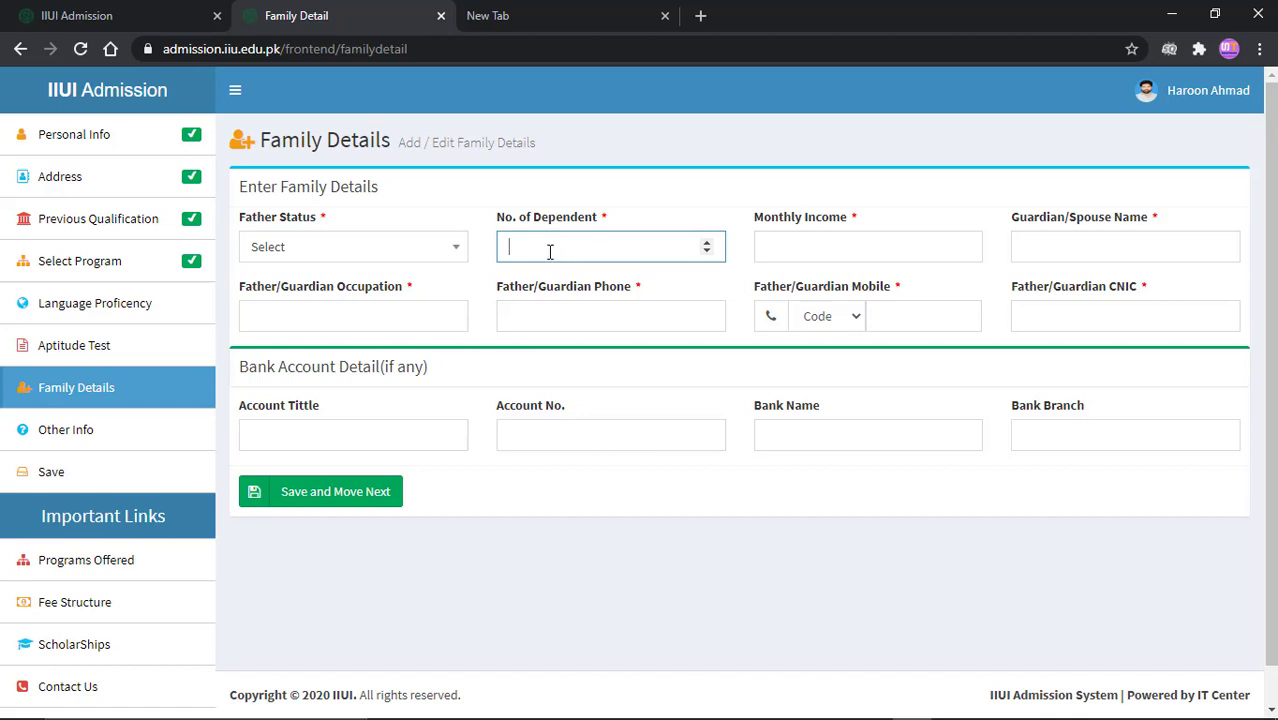
left_click(850, 240)
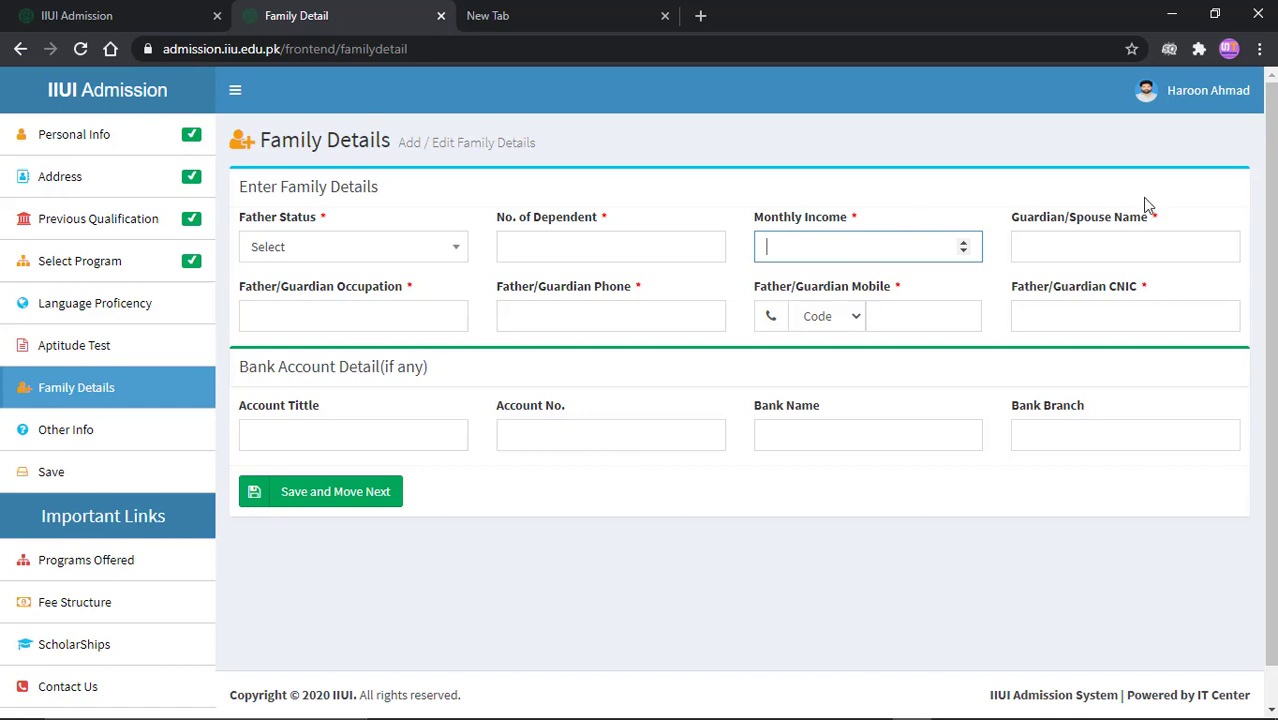
left_click(1103, 245)
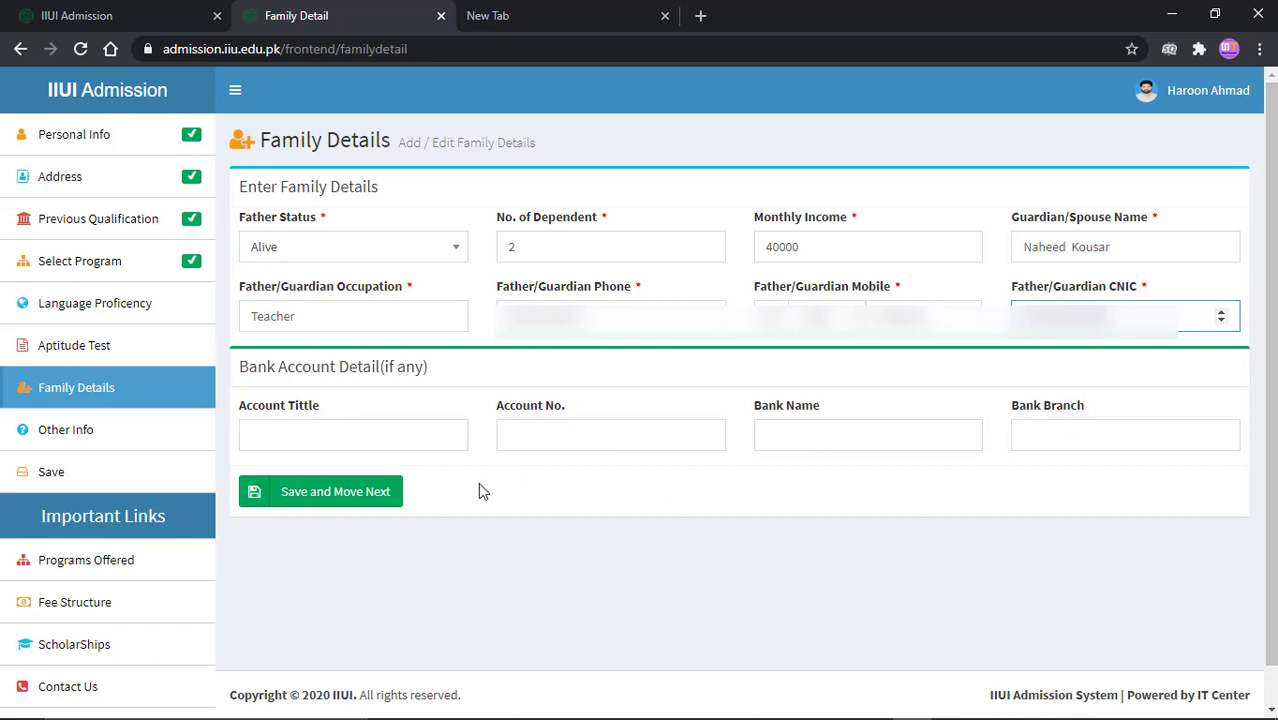
left_click(310, 495)
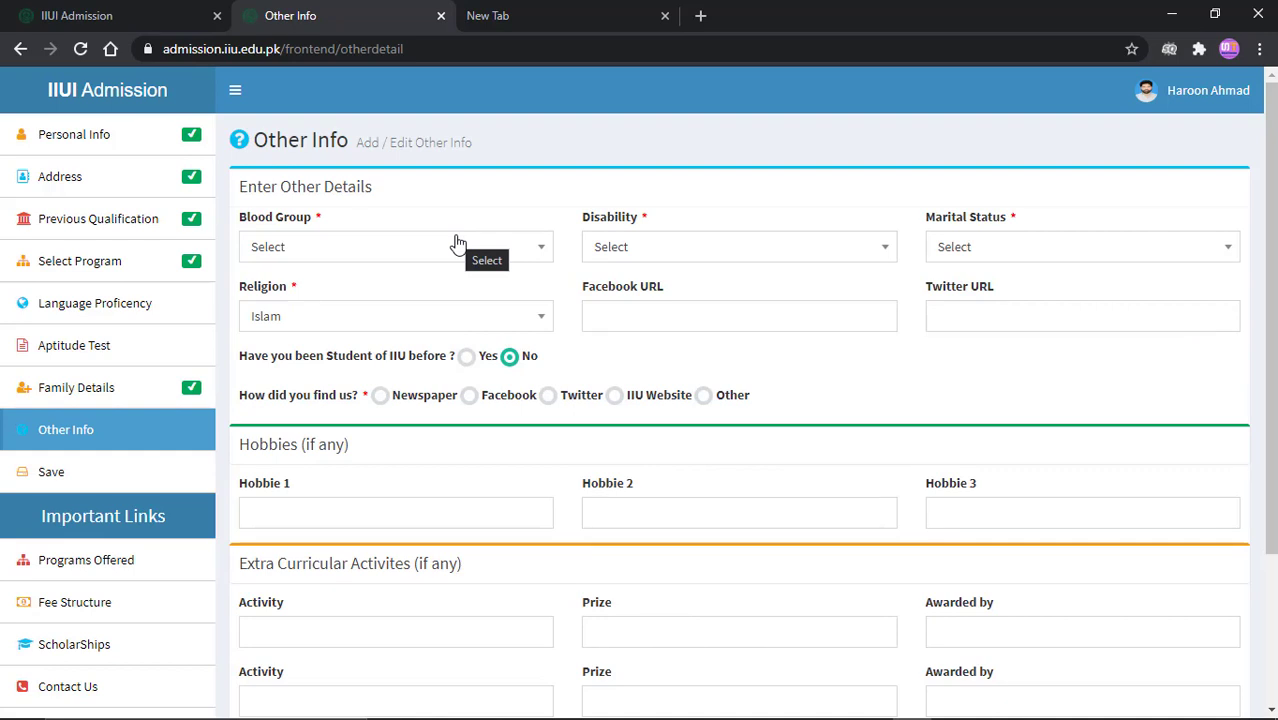
Set the blood group to AB+, disability to None and marital status to Single in the Other Info details.
left_click(457, 244)
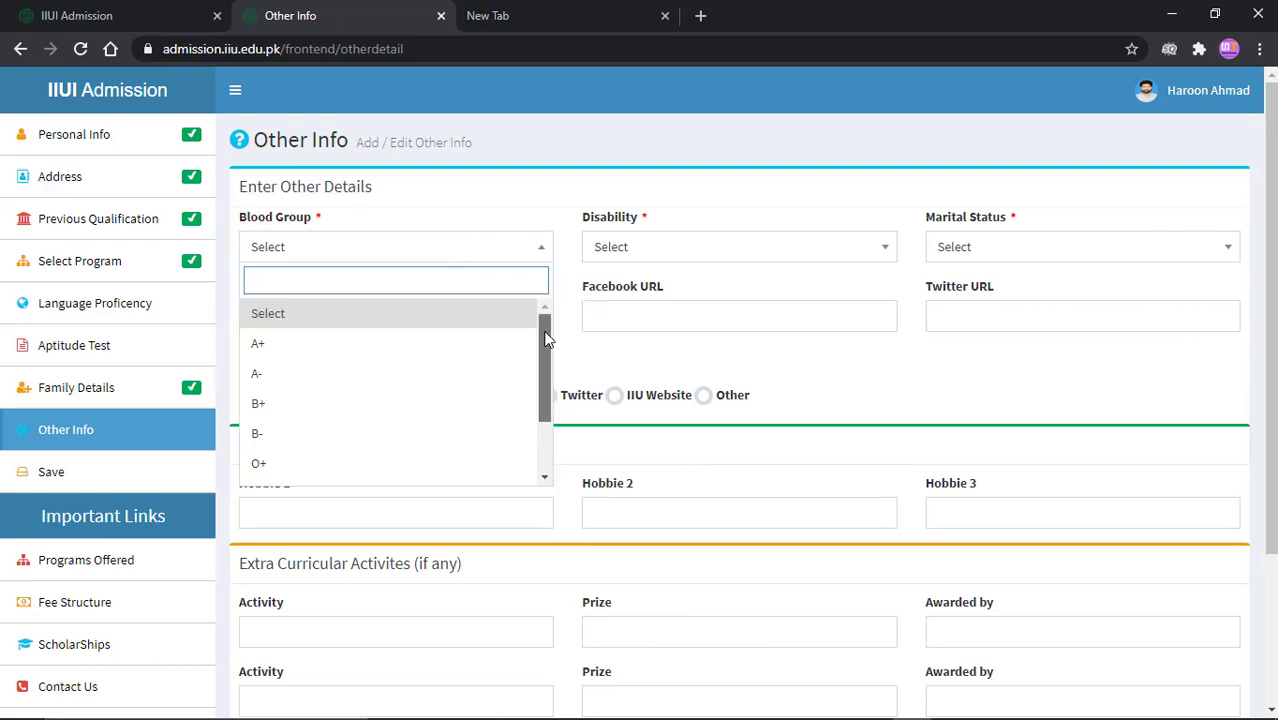
left_click_drag(545, 333, 545, 395)
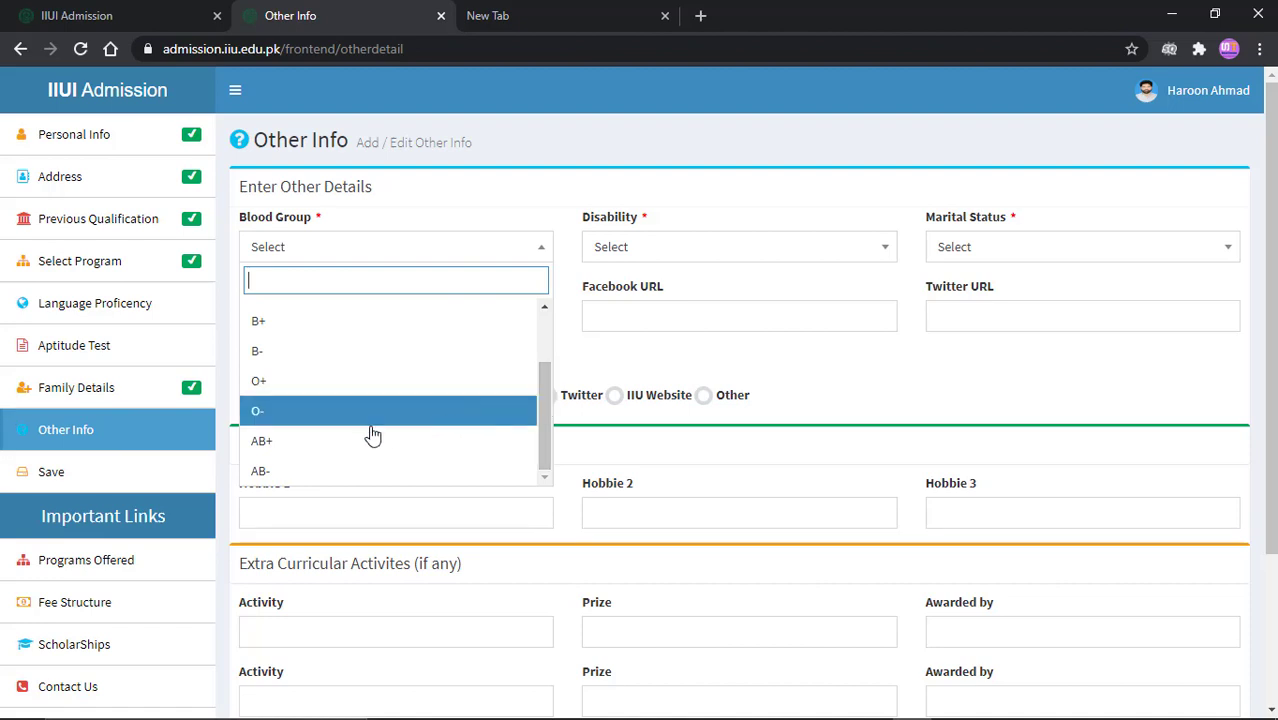
left_click(311, 443)
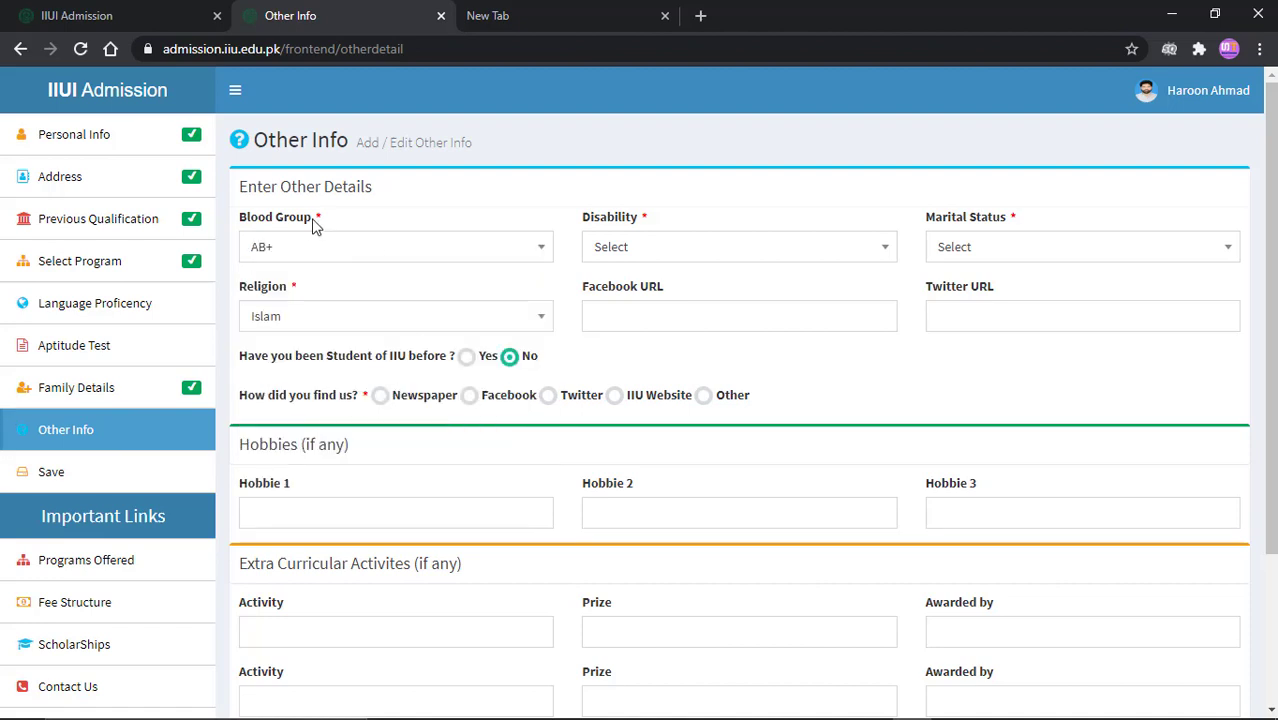
left_click(653, 250)
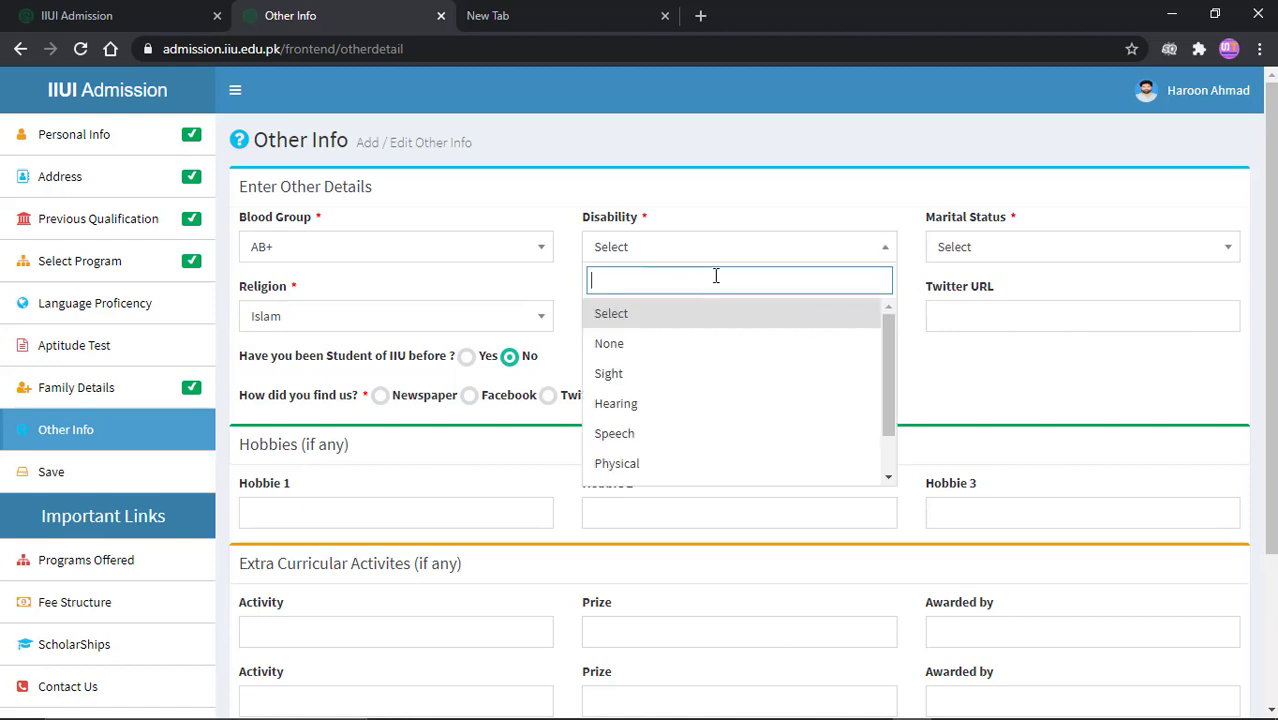
left_click(636, 350)
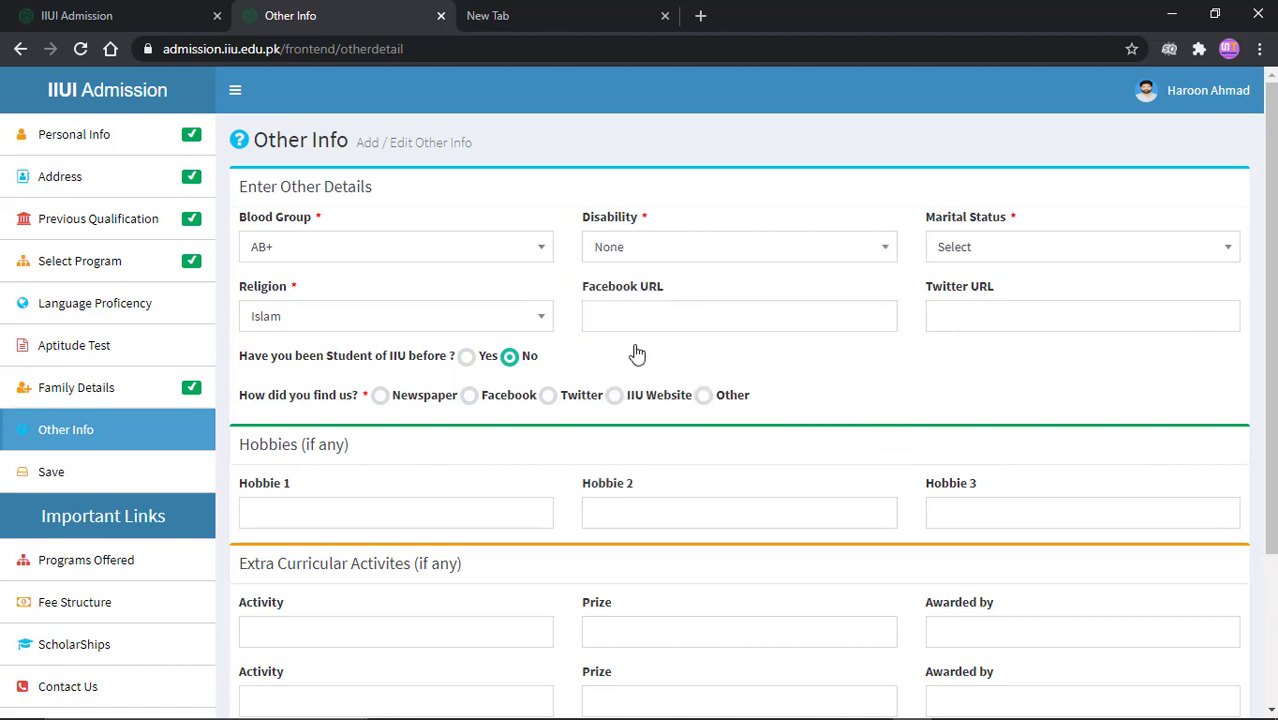
left_click(1031, 260)
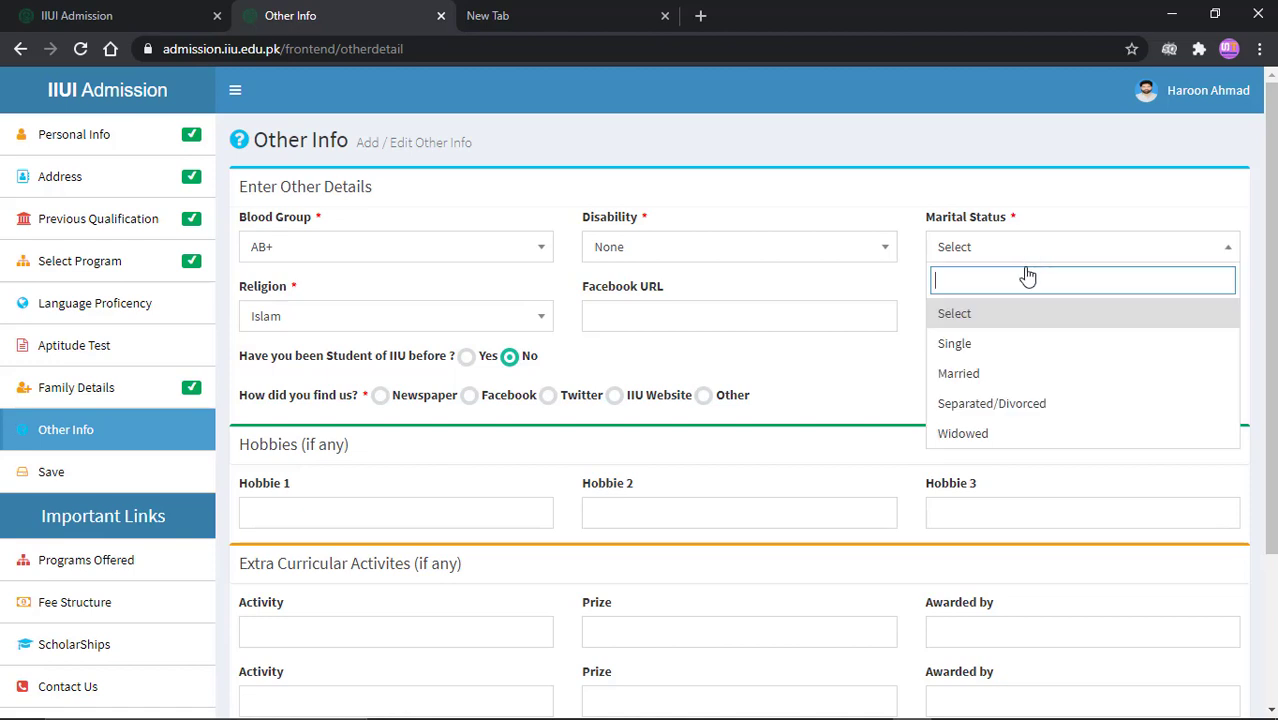
left_click(963, 350)
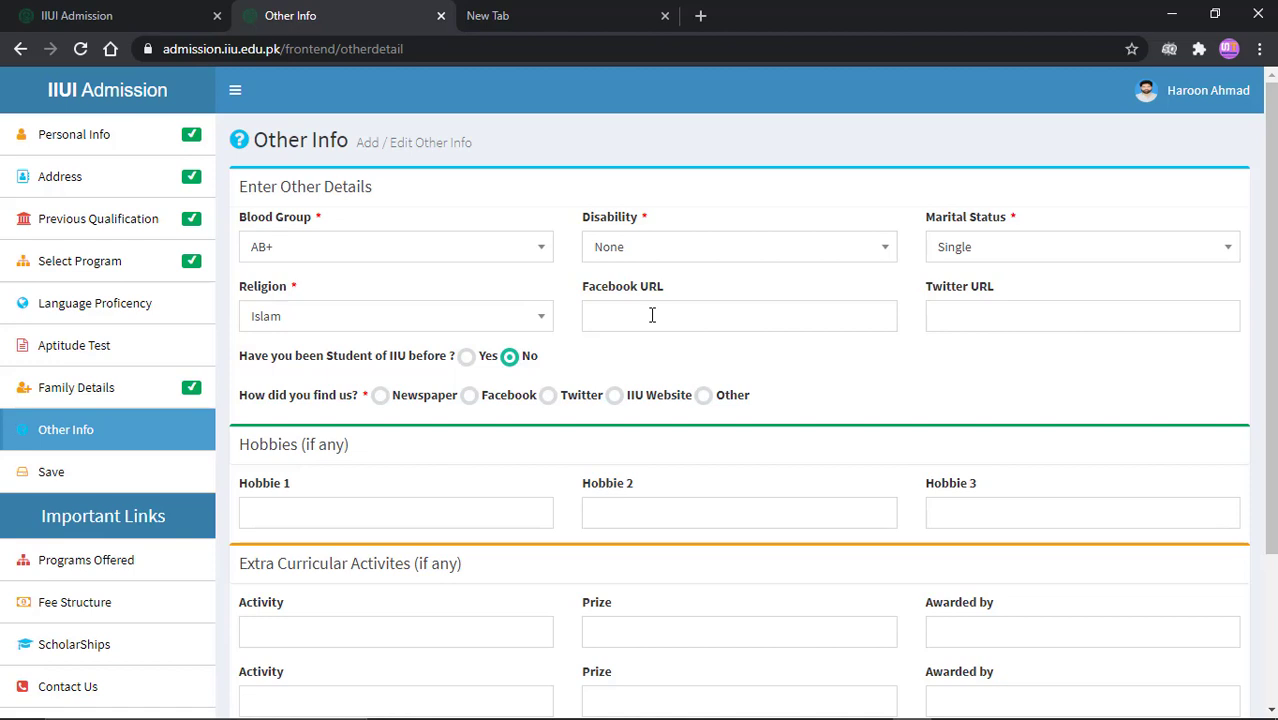
Answer the question about how the university was found with Other.
left_click(441, 54)
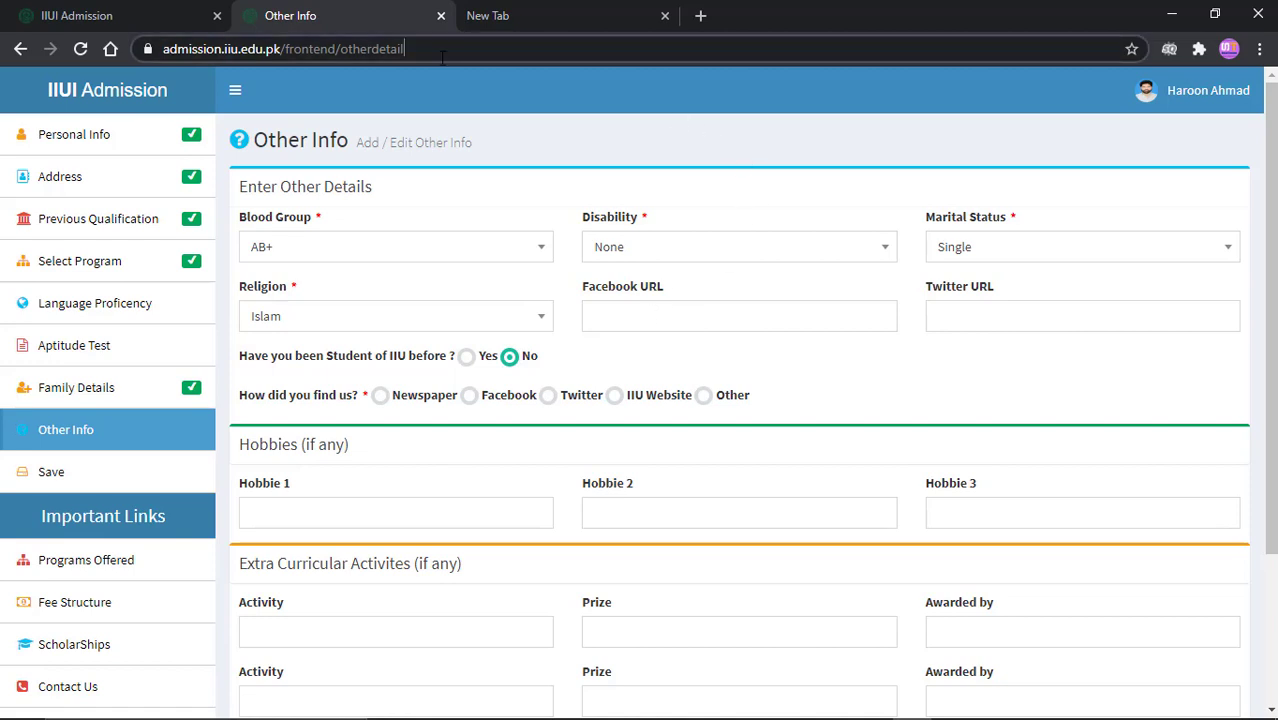
left_click(651, 103)
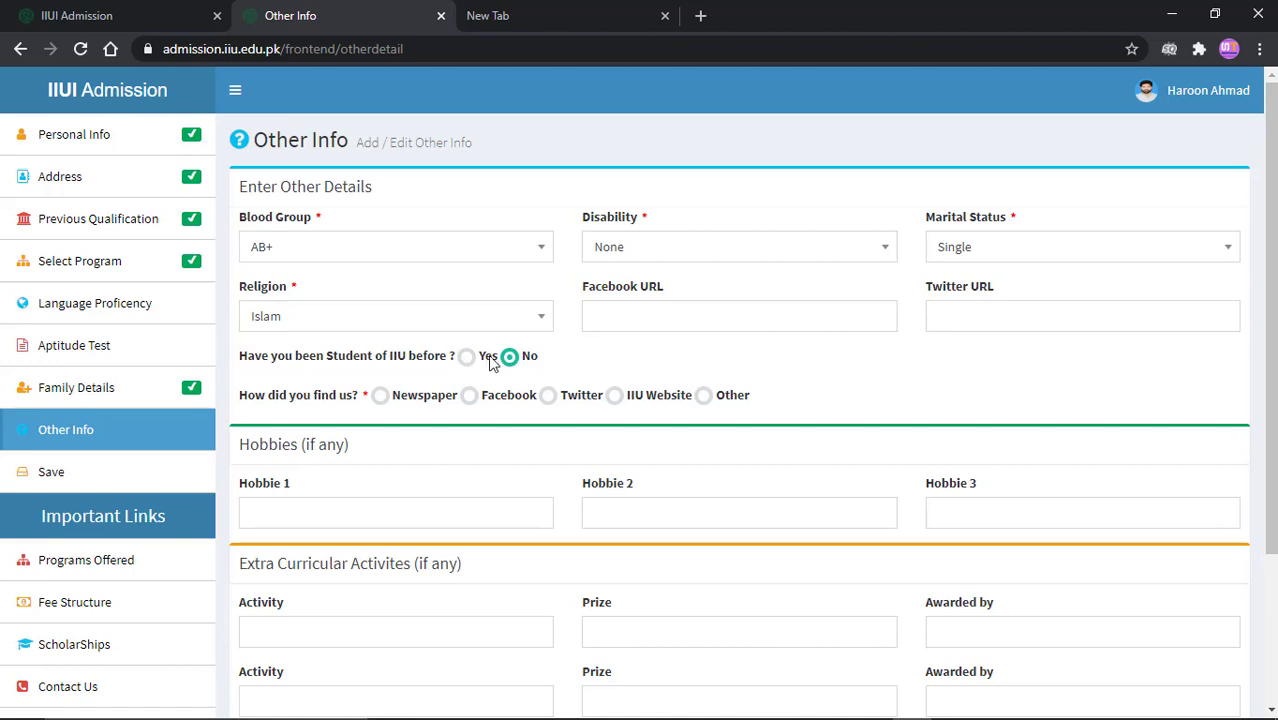
scroll(740, 400, "down", 2)
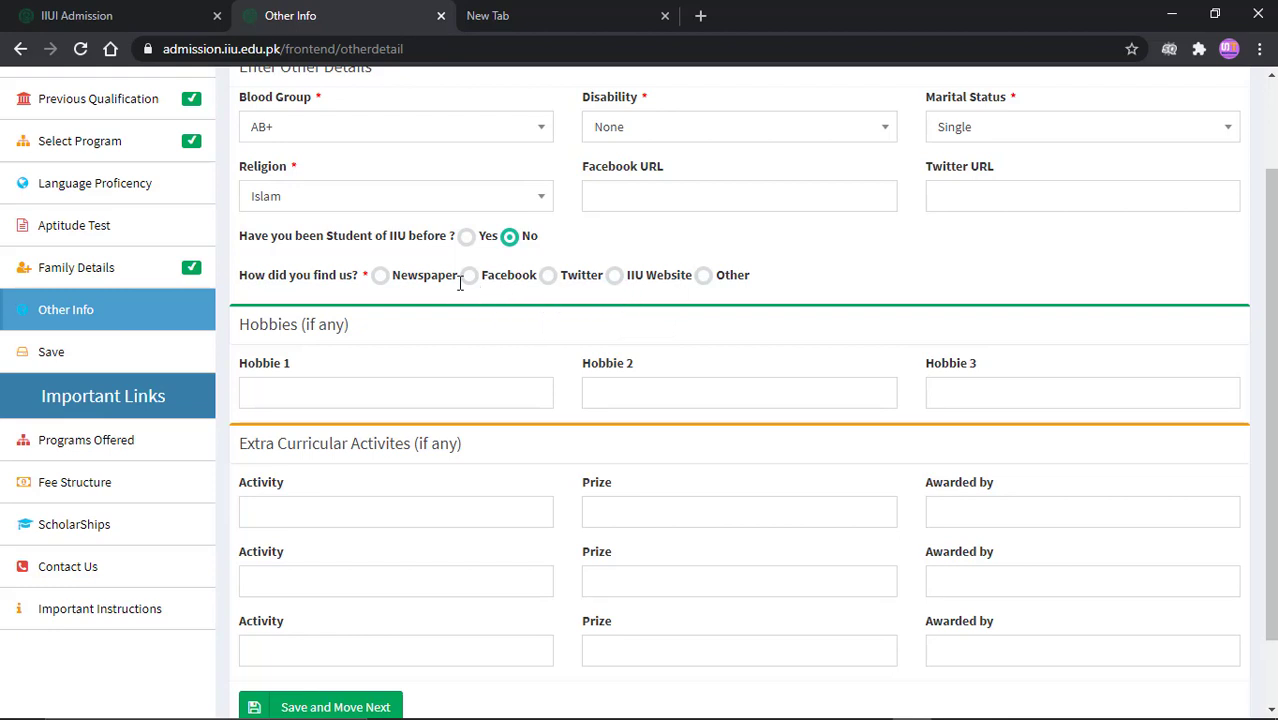
left_click(707, 289)
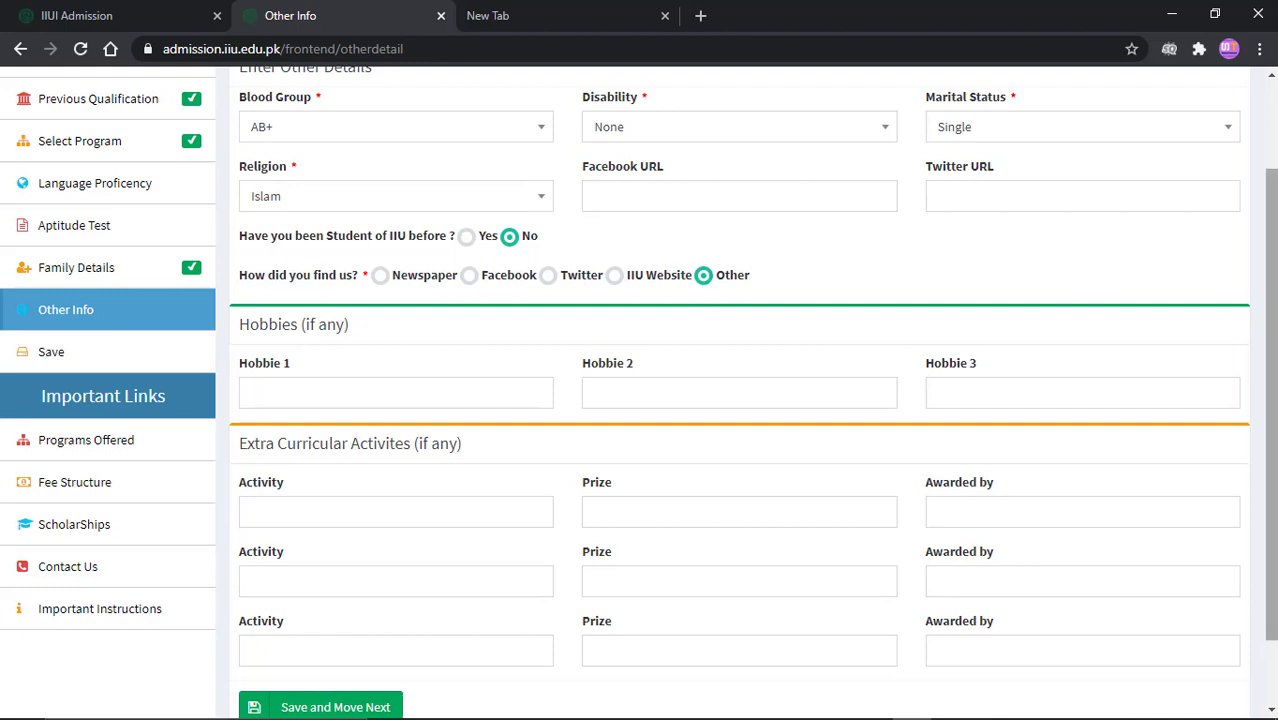
Enter Book reading as the first hobby, leave the extracurricular activities blank, and save the Other Info page.
scroll(700, 400, "down", 1)
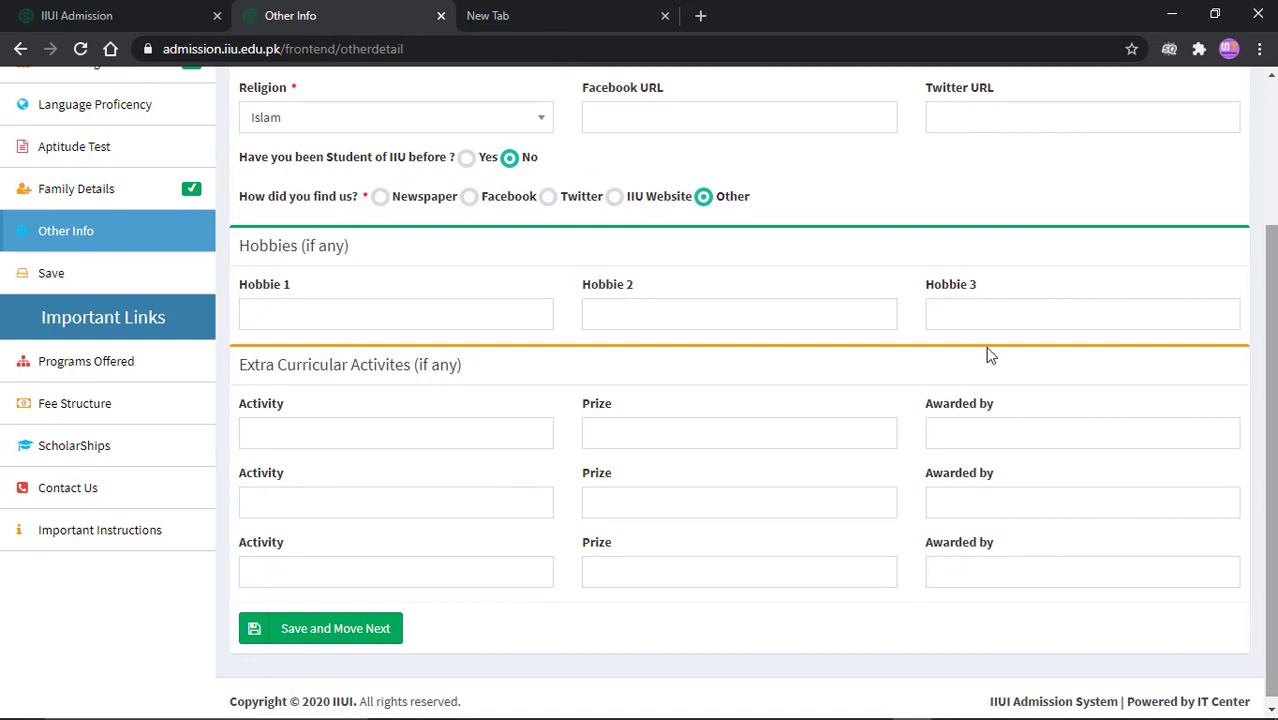
left_click(342, 311)
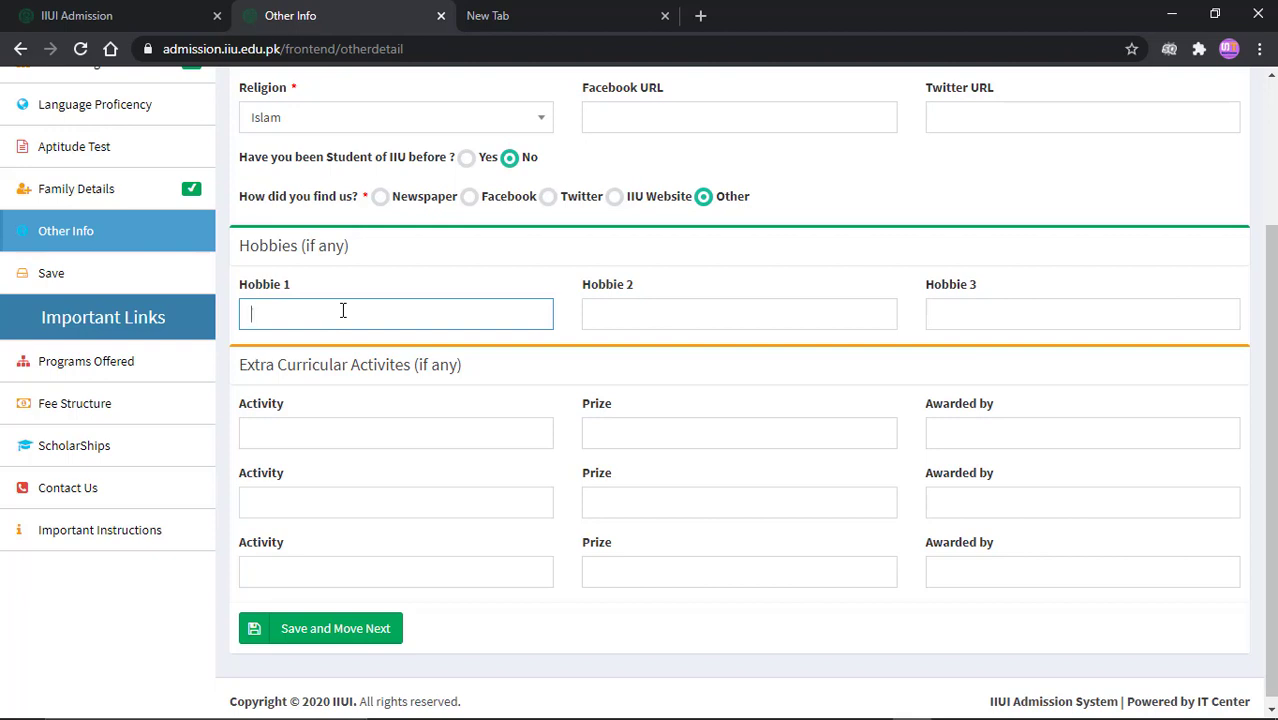
type("Book reading")
left_click(489, 403)
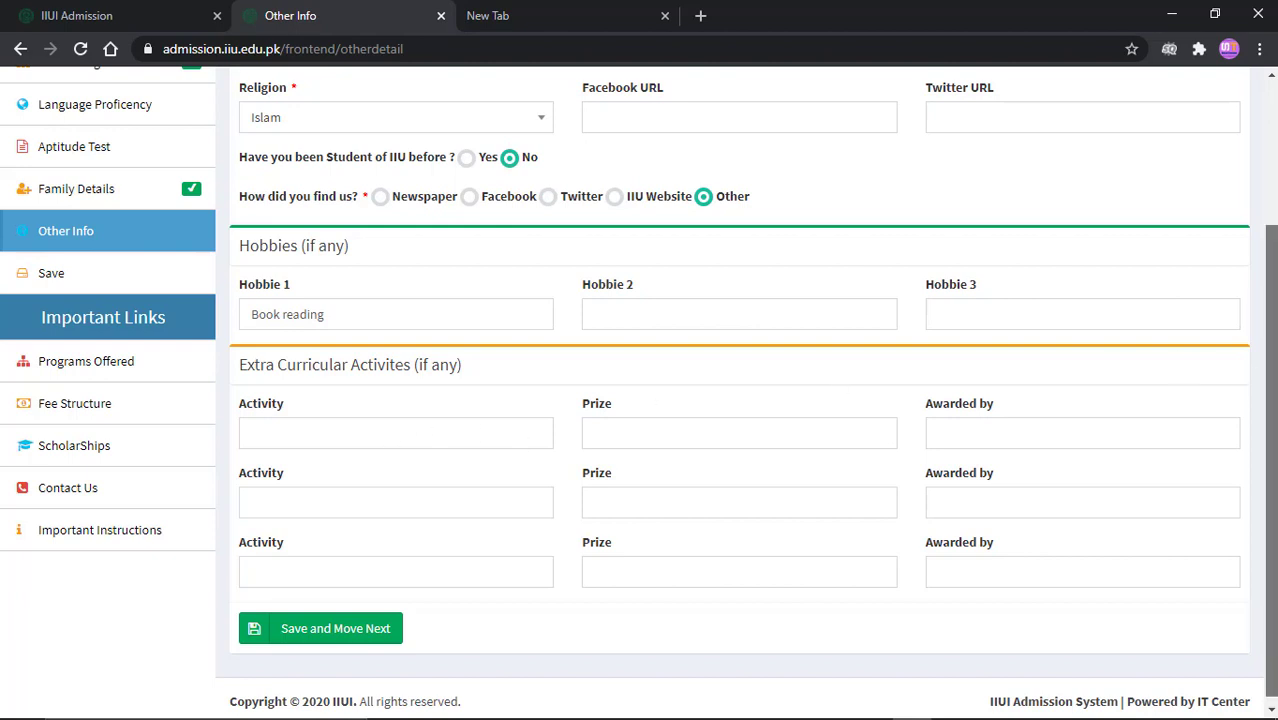
scroll(1266, 380, "down", 1)
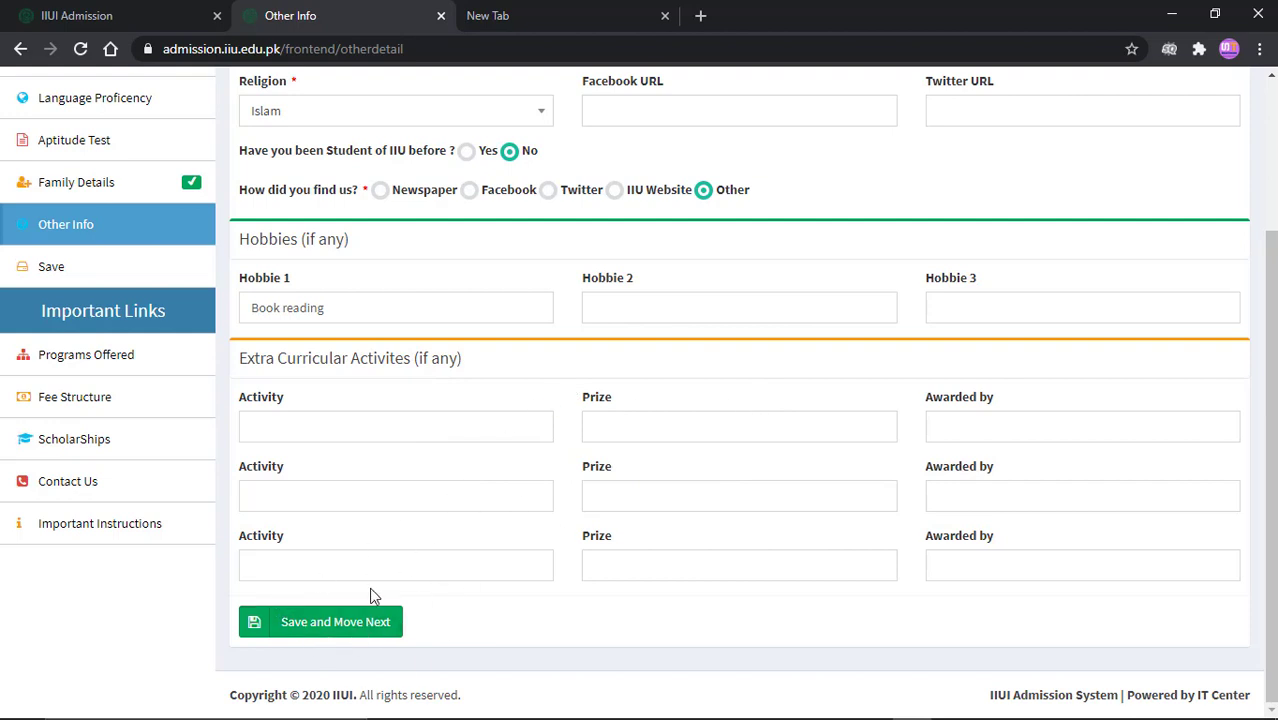
left_click(313, 624)
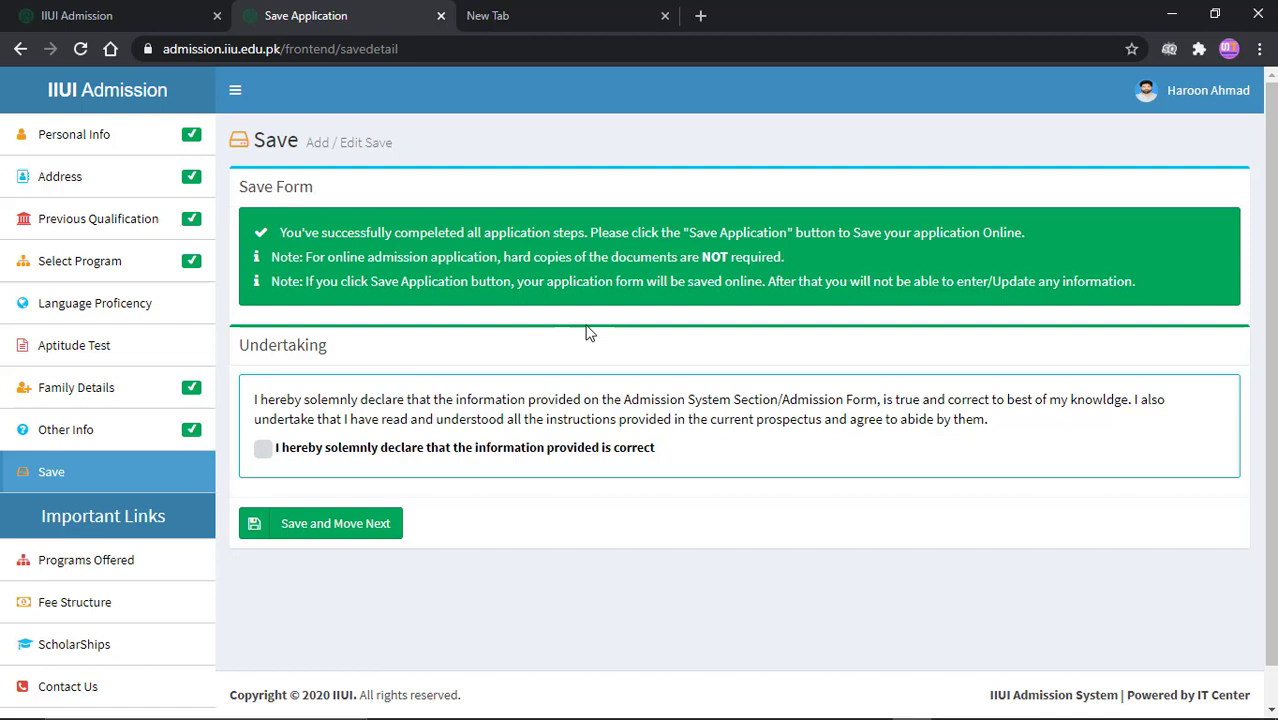
Accept the undertaking that the information provided is correct and save the application.
left_click(263, 452)
left_click(312, 532)
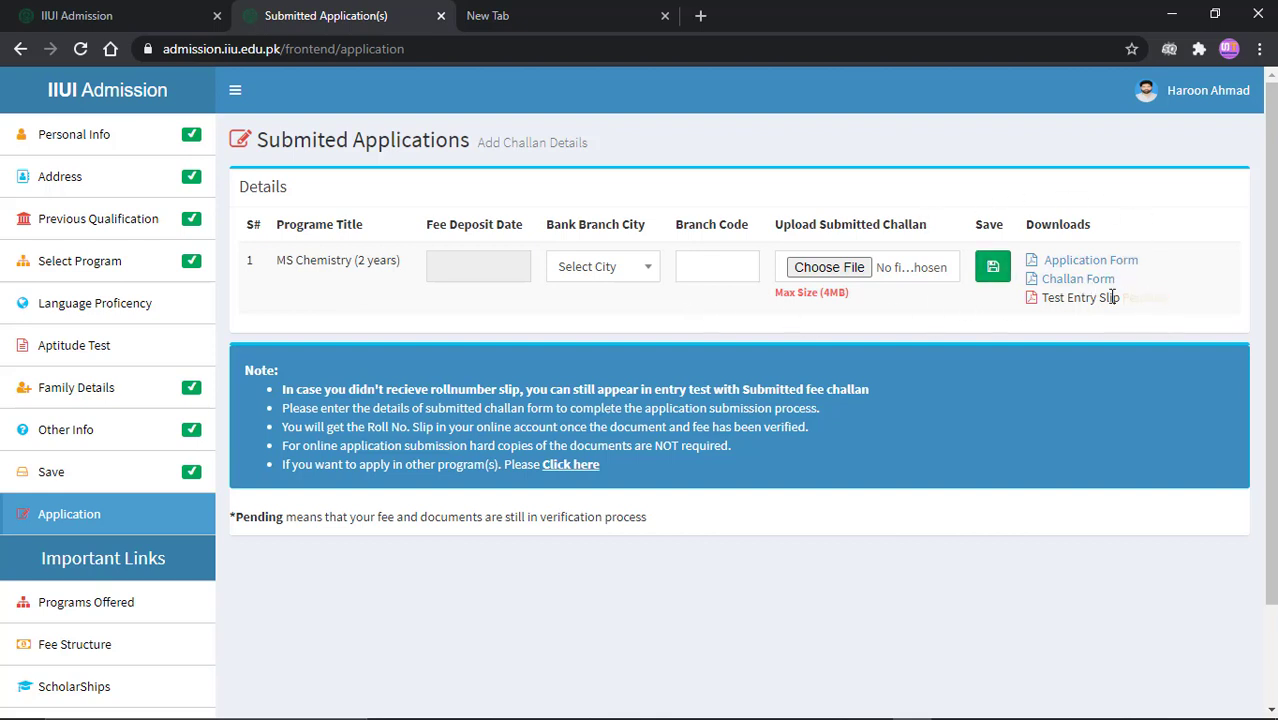
Open the Challan Form of the submitted MS Chemistry application and look through the whole fee challan page.
left_click(1078, 279)
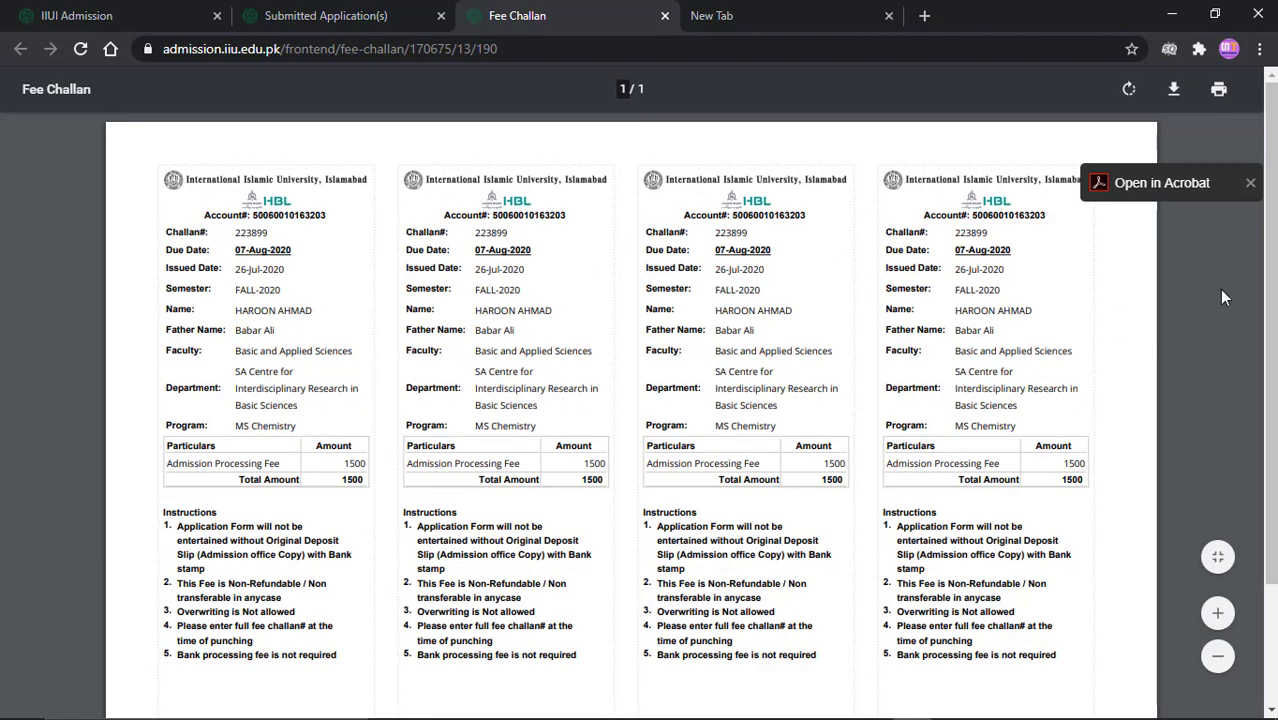
scroll(1001, 354, "down", 1)
scroll(691, 415, "down", 1)
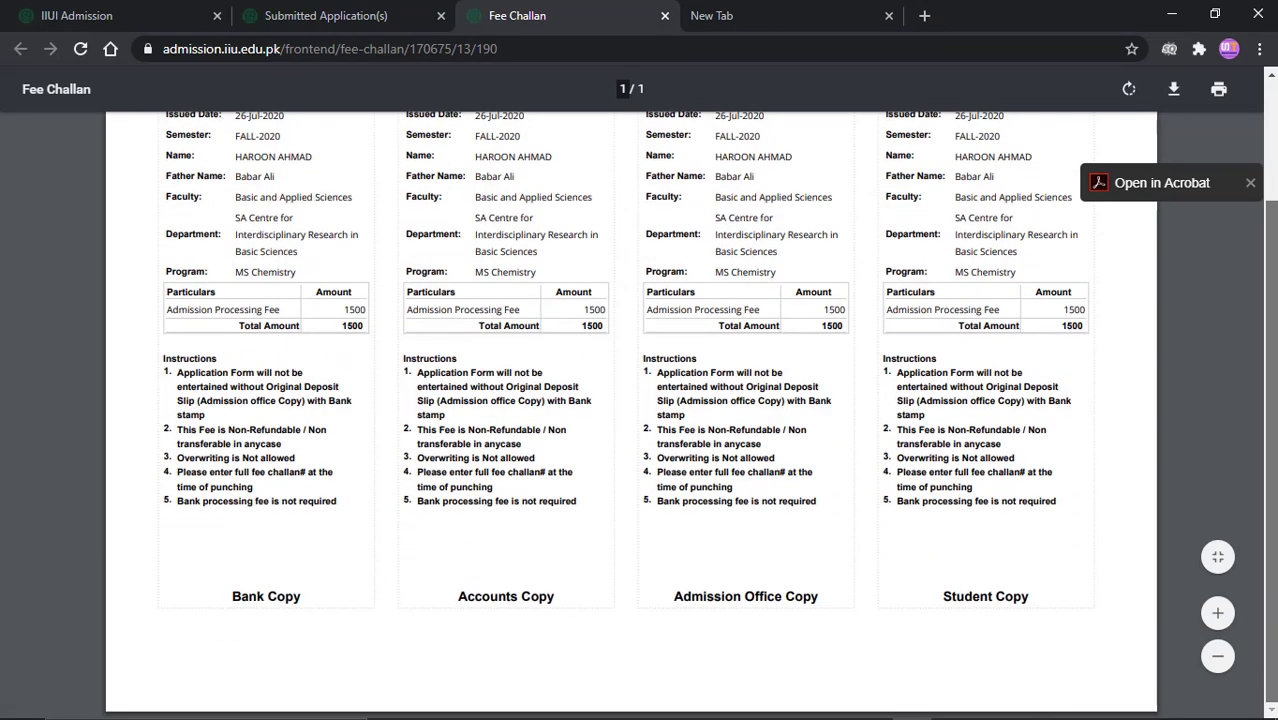
scroll(691, 415, "up", 2)
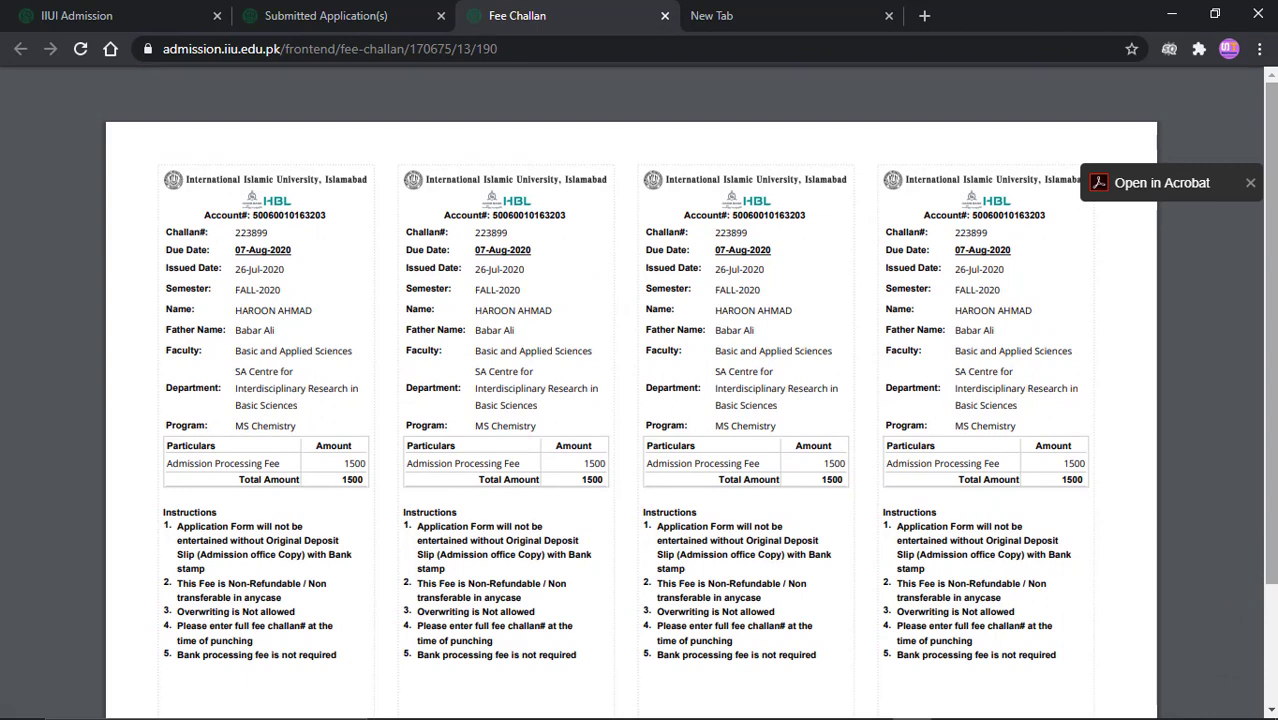
Print the fee challan to a PDF file named Fee Challan, keeping all pages and the suggested folder.
key("ctrl+p")
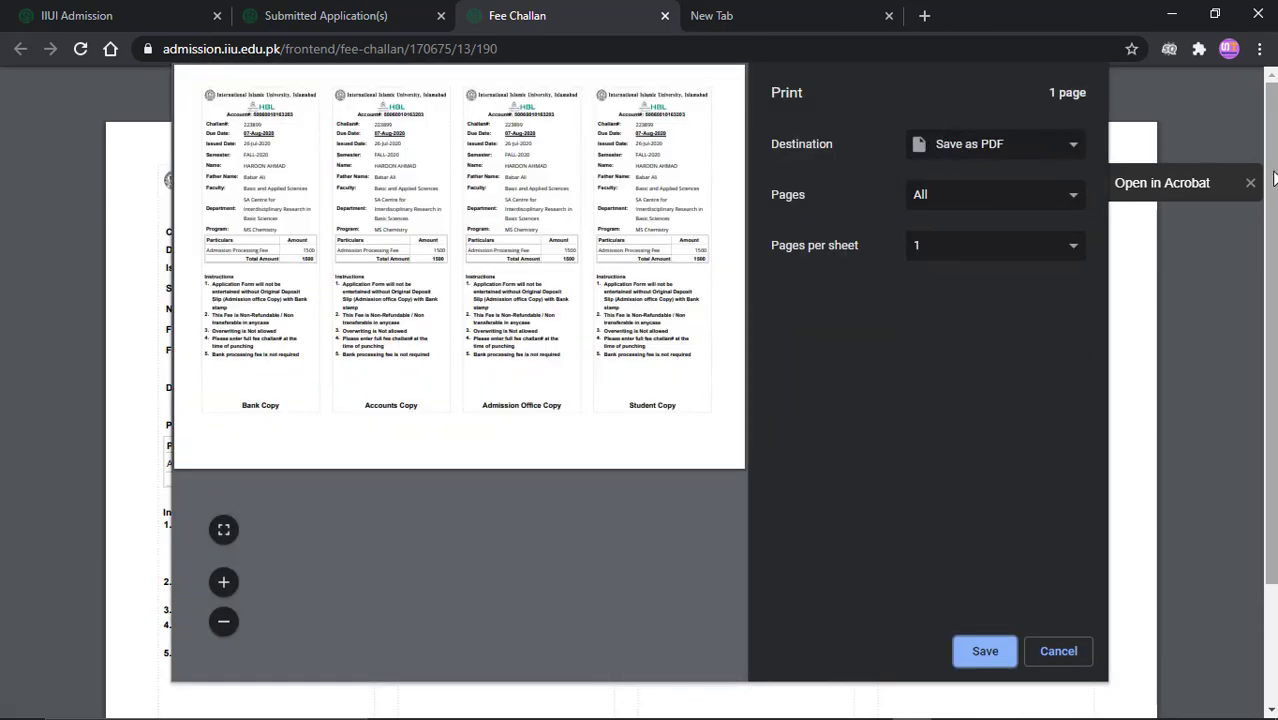
left_click(1018, 146)
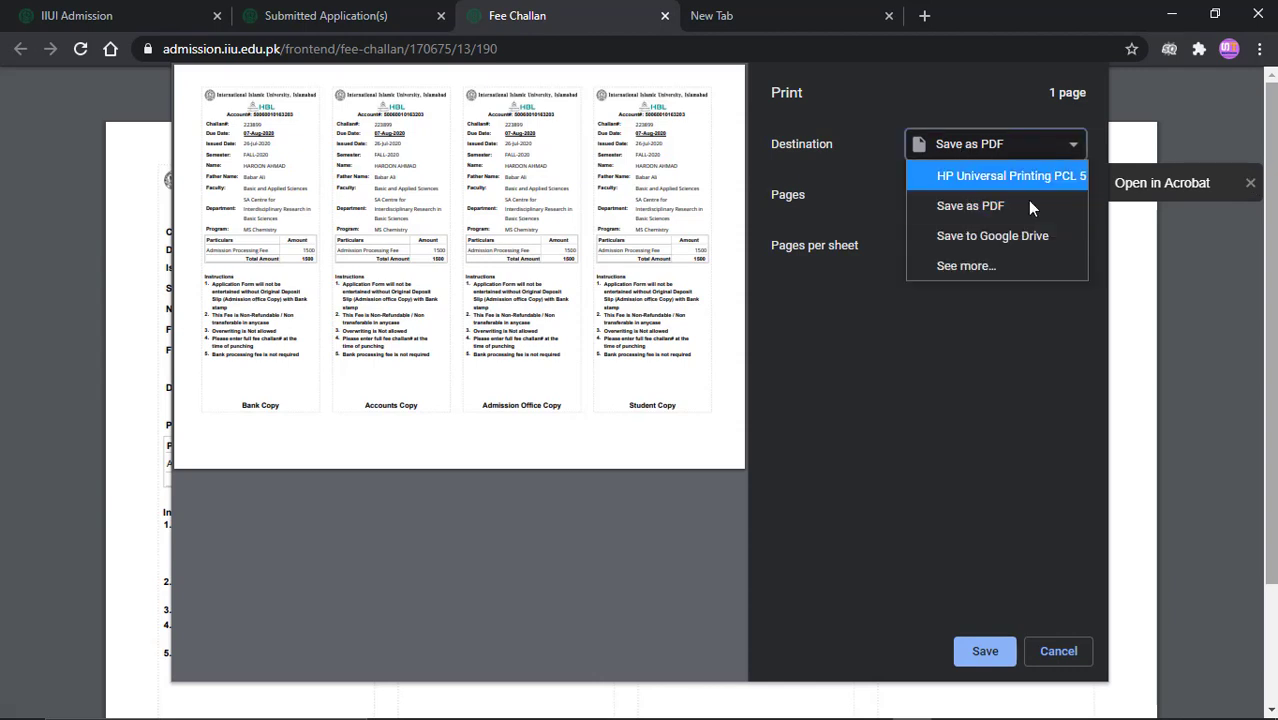
left_click(970, 207)
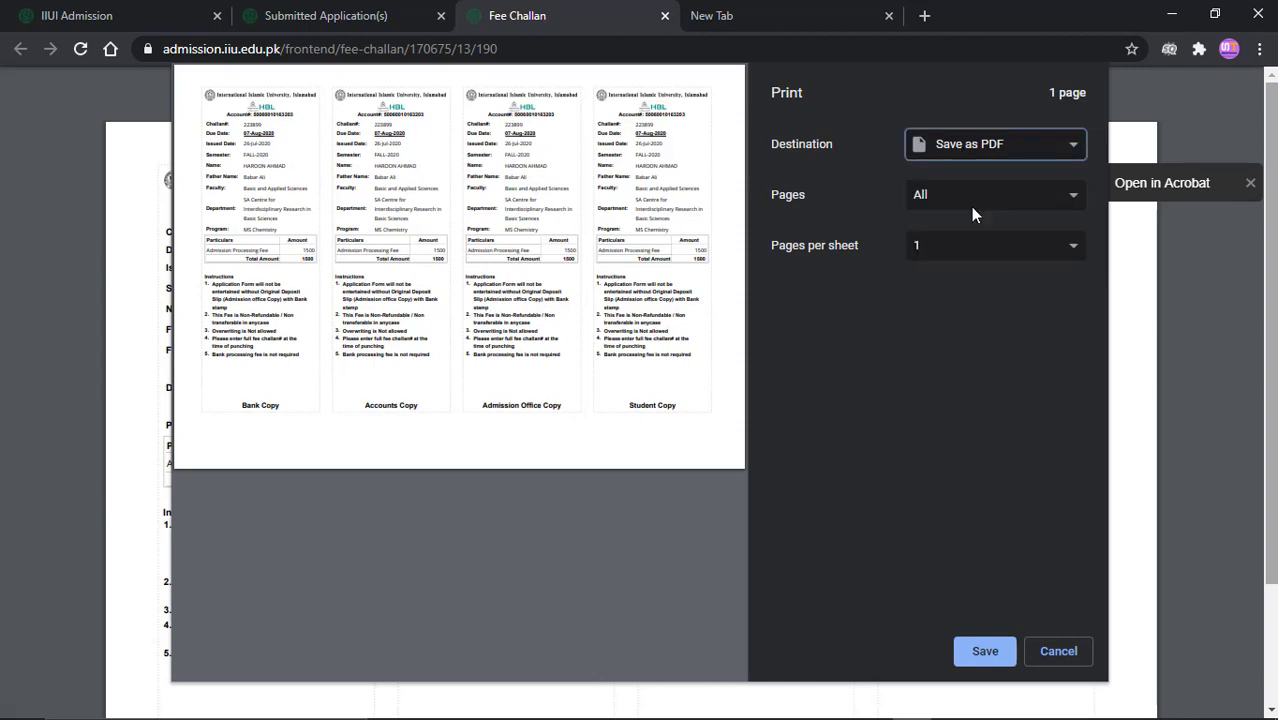
left_click(978, 652)
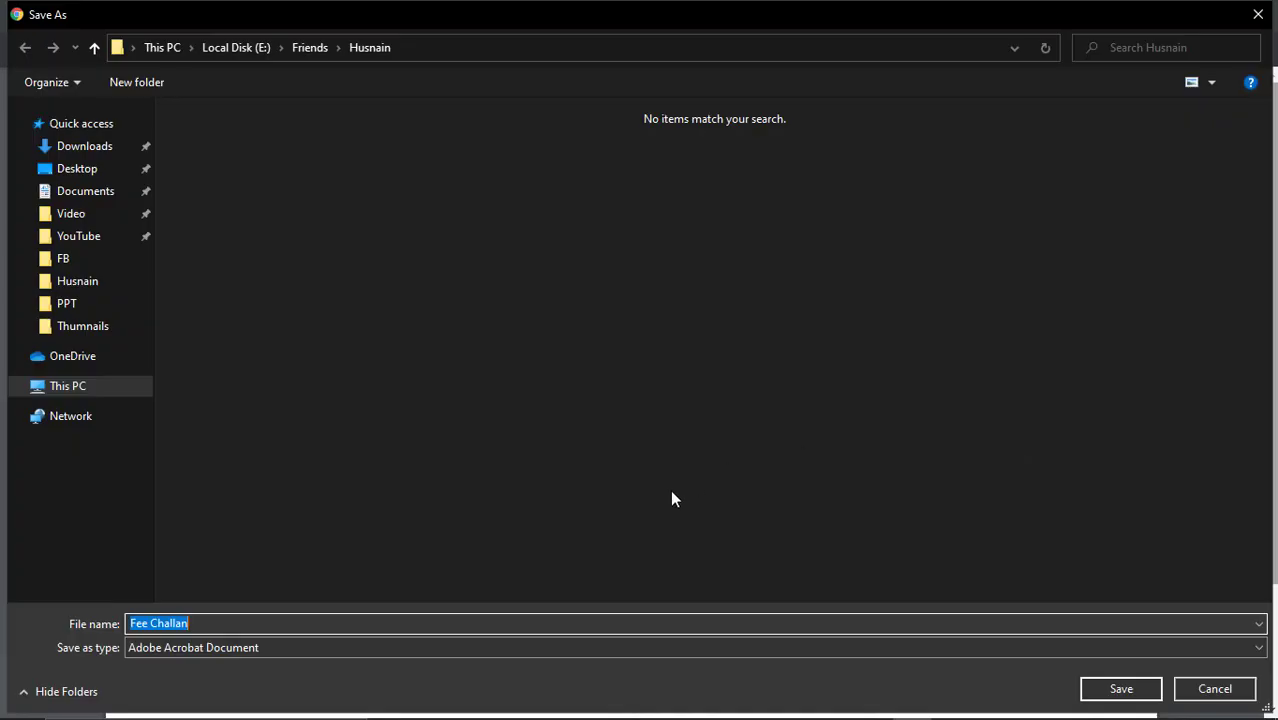
left_click(1118, 690)
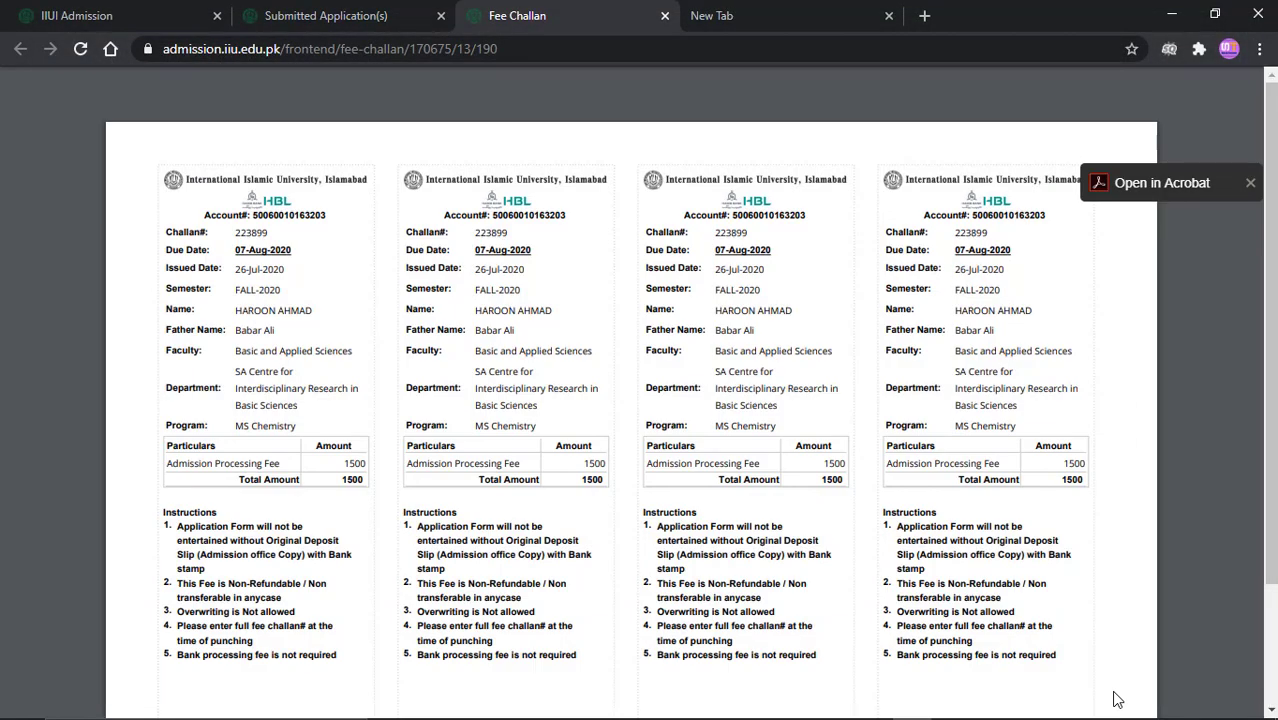